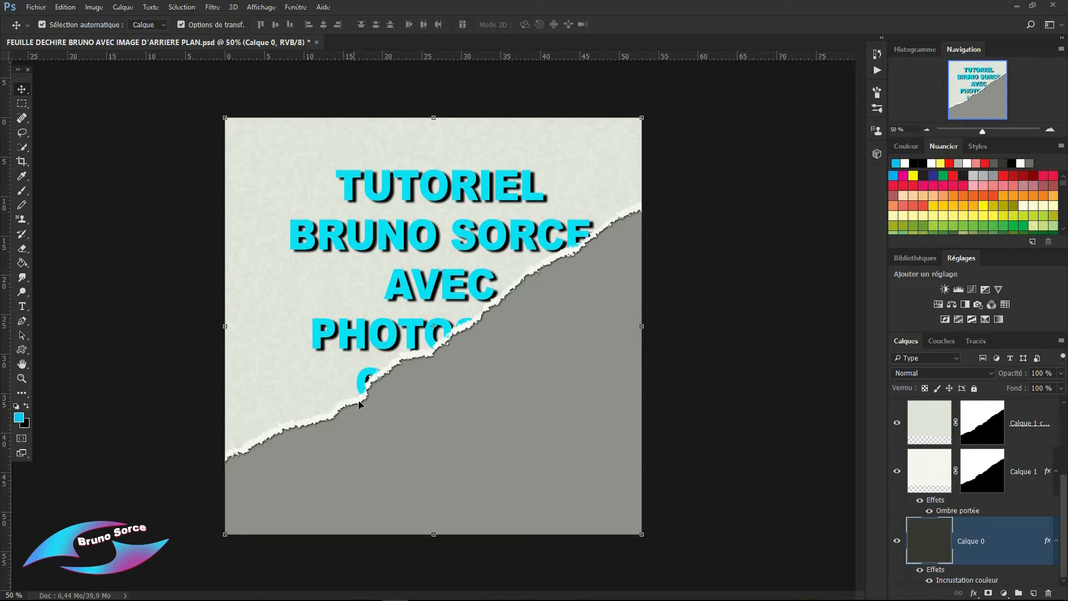
- Raise the title text slightly on the torn sheet and show the landscape image layer clipped beneath it
left_click_drag(437, 209, 435, 168)
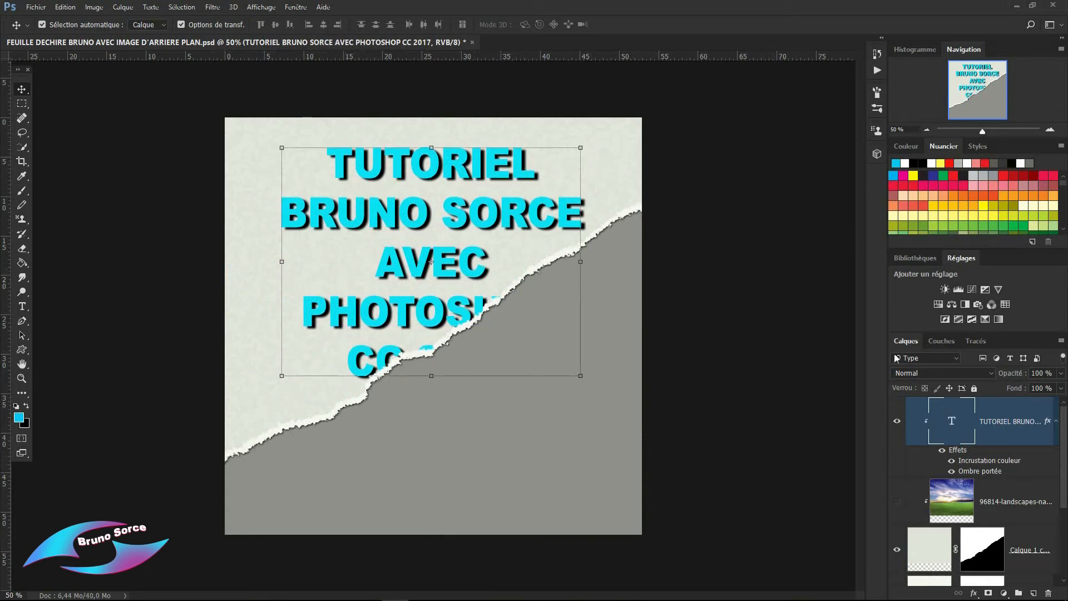
left_click(896, 501)
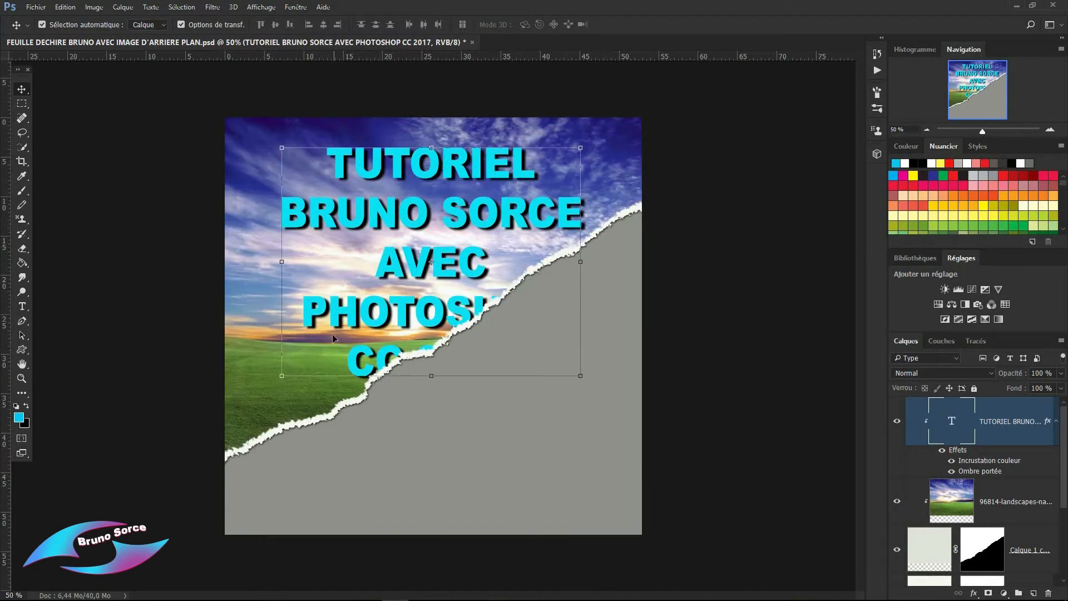
left_click(716, 394)
mouse_move(264, 165)
left_mouse_down()
mouse_move(249, 161)
mouse_move(265, 183)
mouse_move(270, 155)
mouse_move(263, 165)
left_mouse_up()
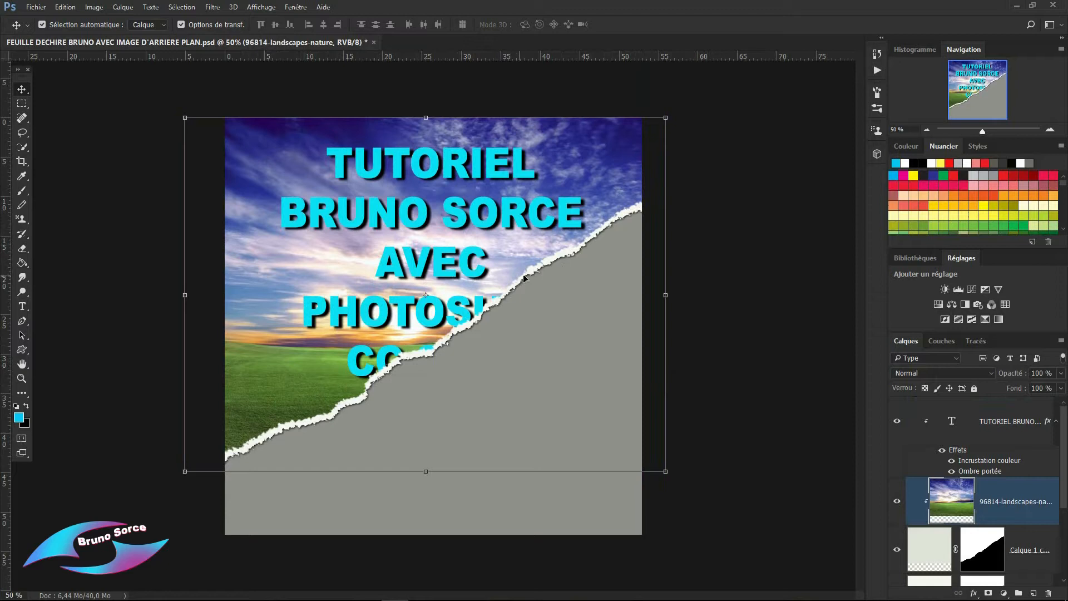
left_click(854, 238)
- Toggle the drop shadow of Calque 1 and the visibility of Calque 0 off and on to compare the effect
scroll(1053, 538, "down", 3)
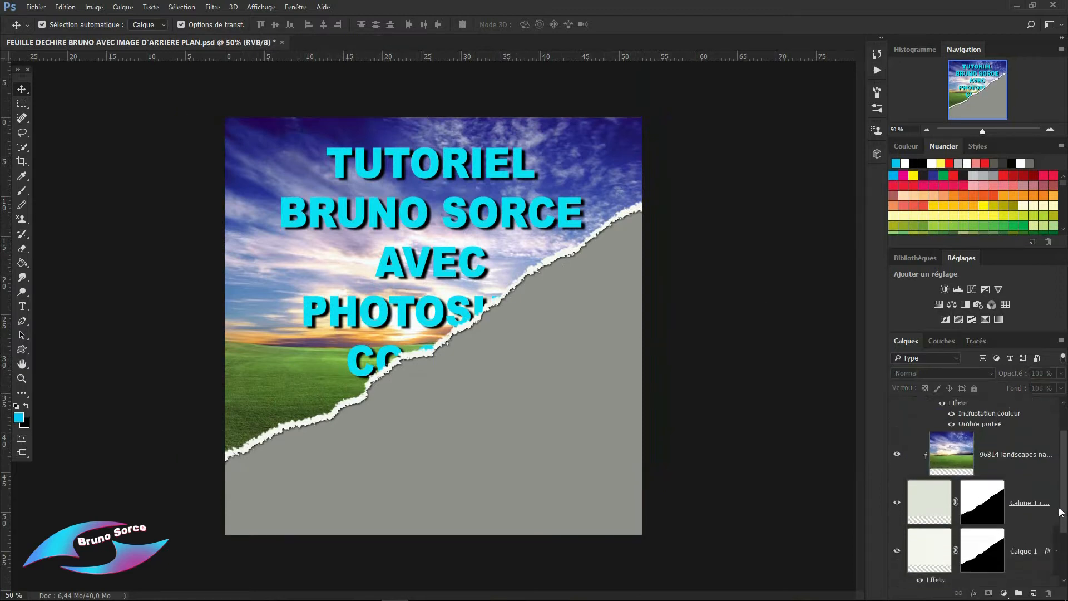
scroll(1054, 543, "down", 1)
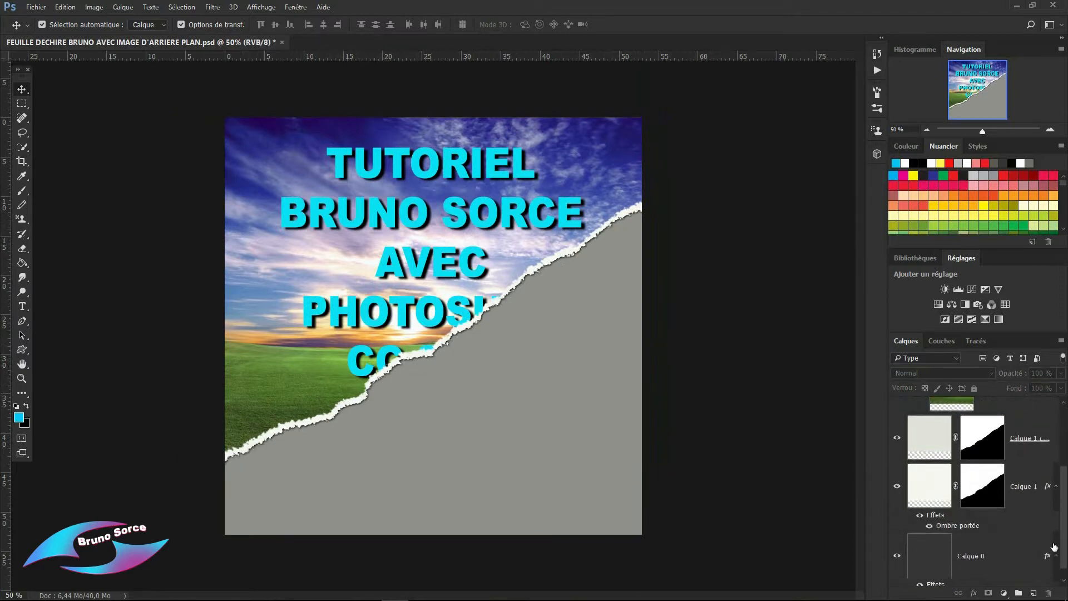
left_click(930, 527)
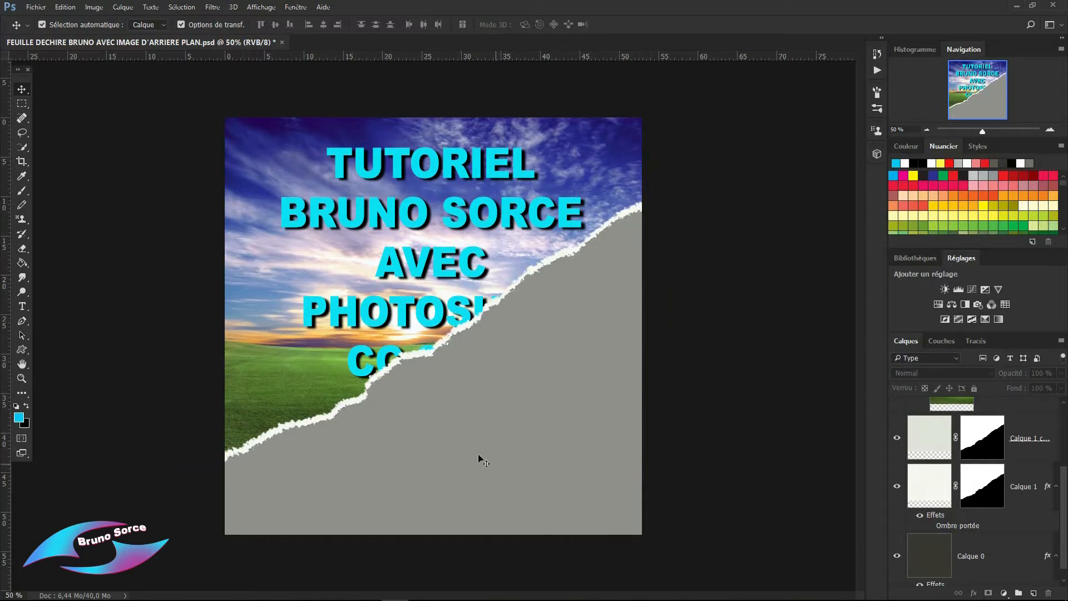
left_click(927, 526)
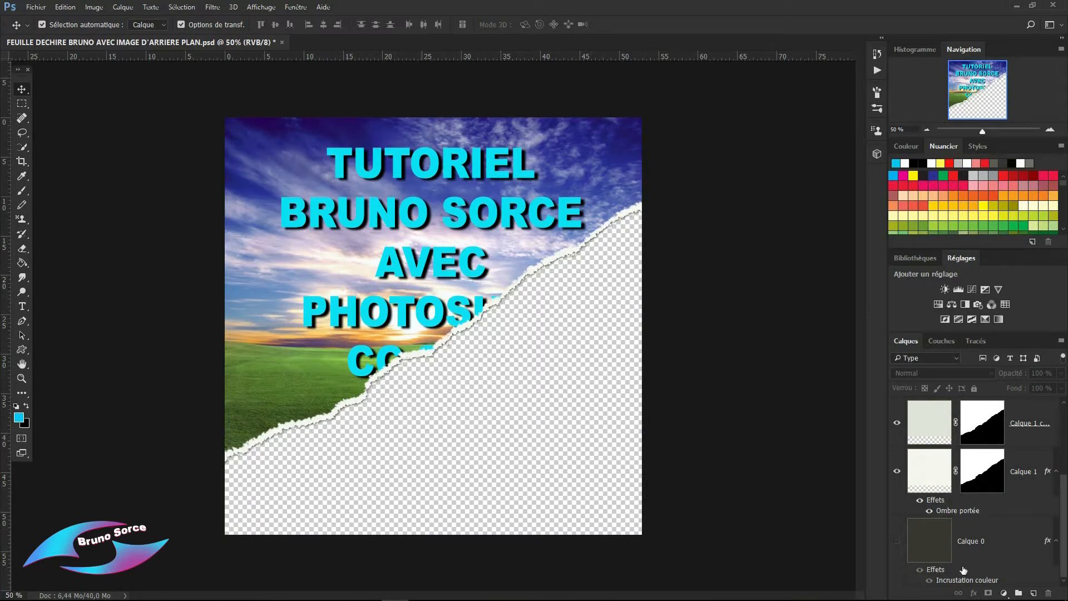
left_click(897, 541)
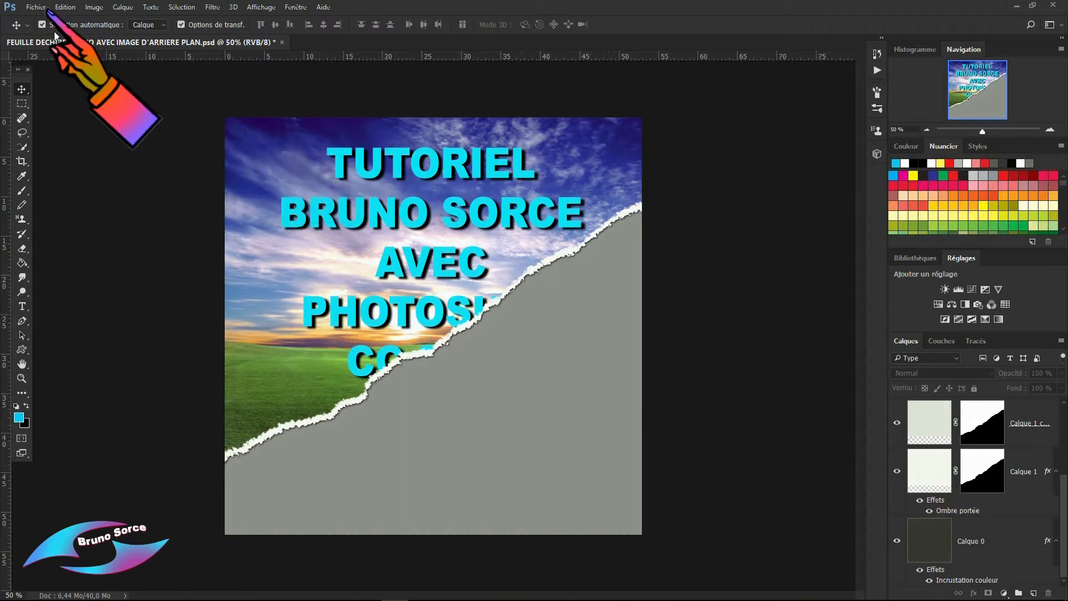
- Create a new 750 x 750 px document at 72 pixels/inch with a white background and unlock its background layer
left_click(35, 8)
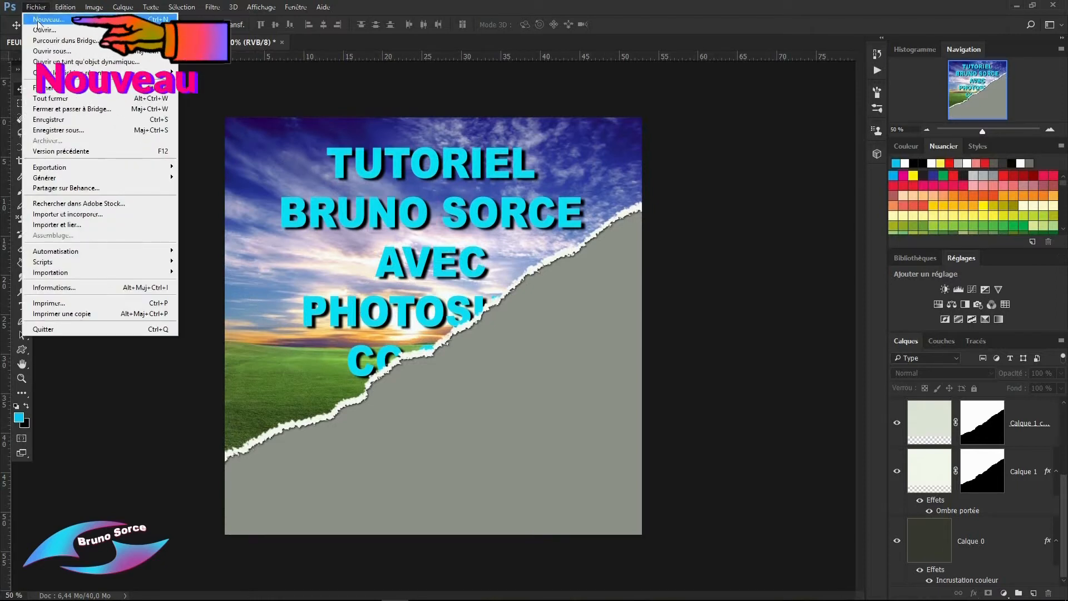
left_click(50, 21)
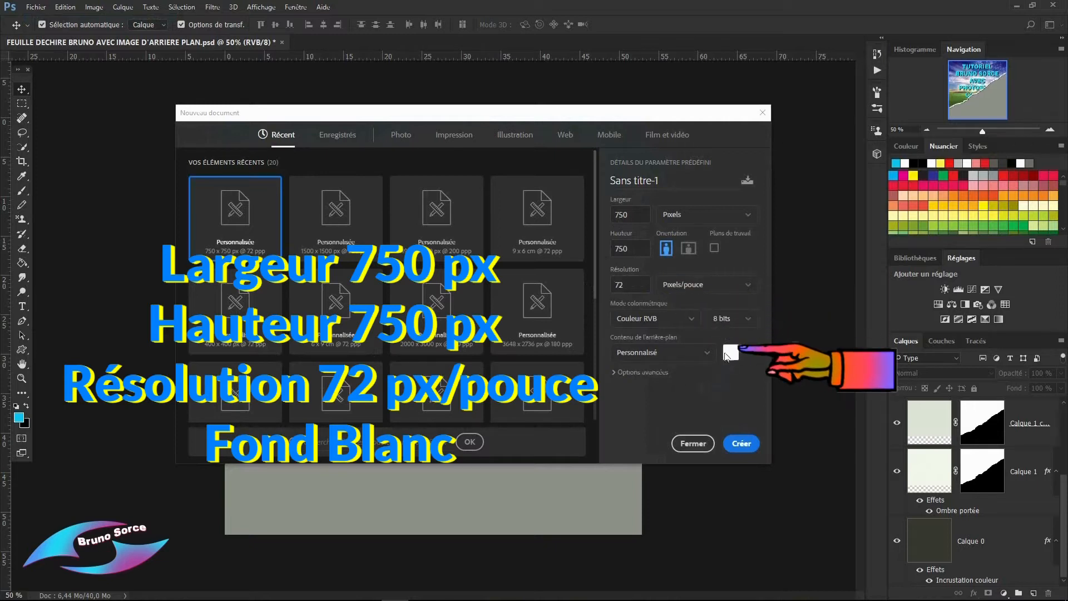
left_click(741, 443)
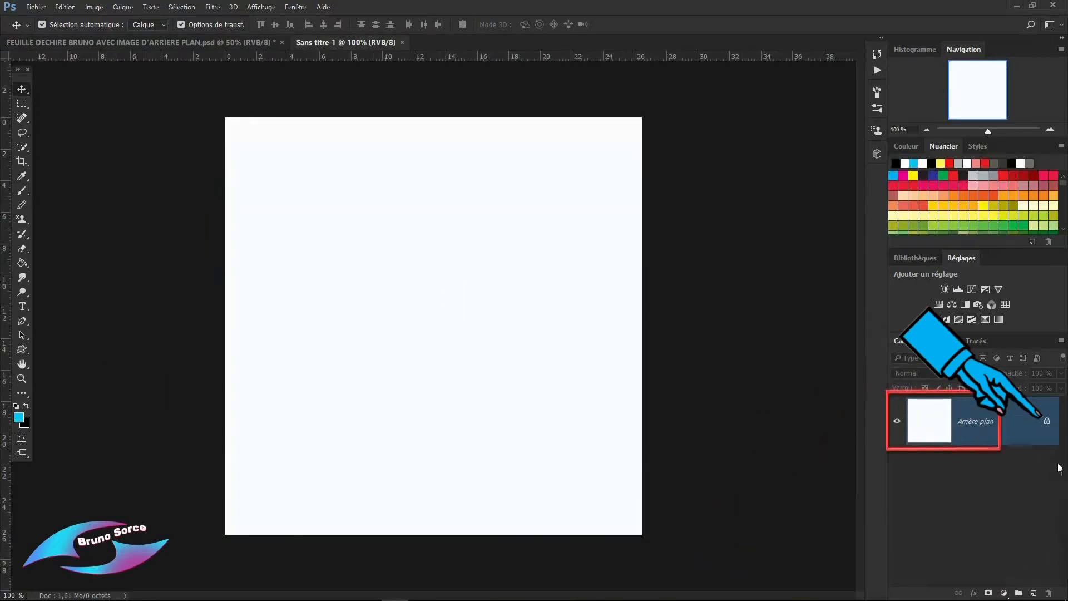
left_click(1045, 423)
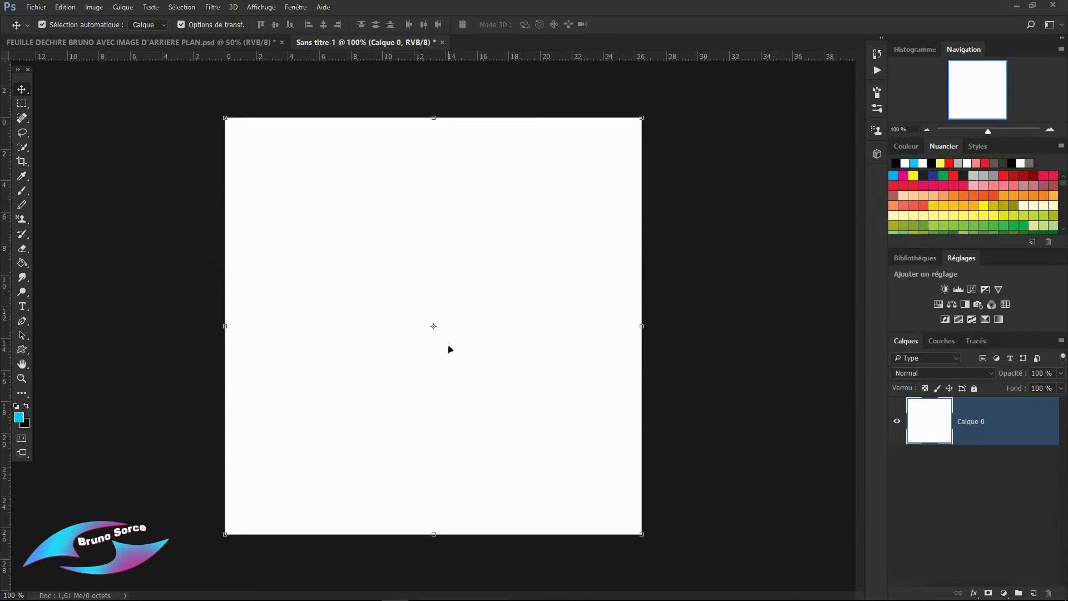
- Add an Incrustation couleur (Color Overlay) effect to Calque 0 with the Normal blend mode and 100% opacity
double_click(1046, 422)
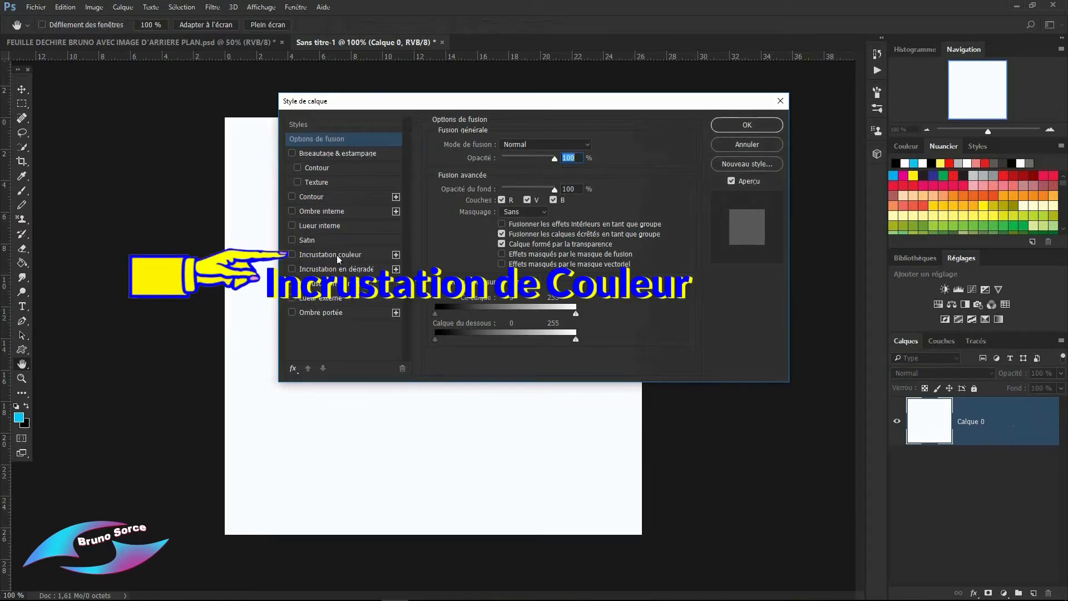
left_click(318, 254)
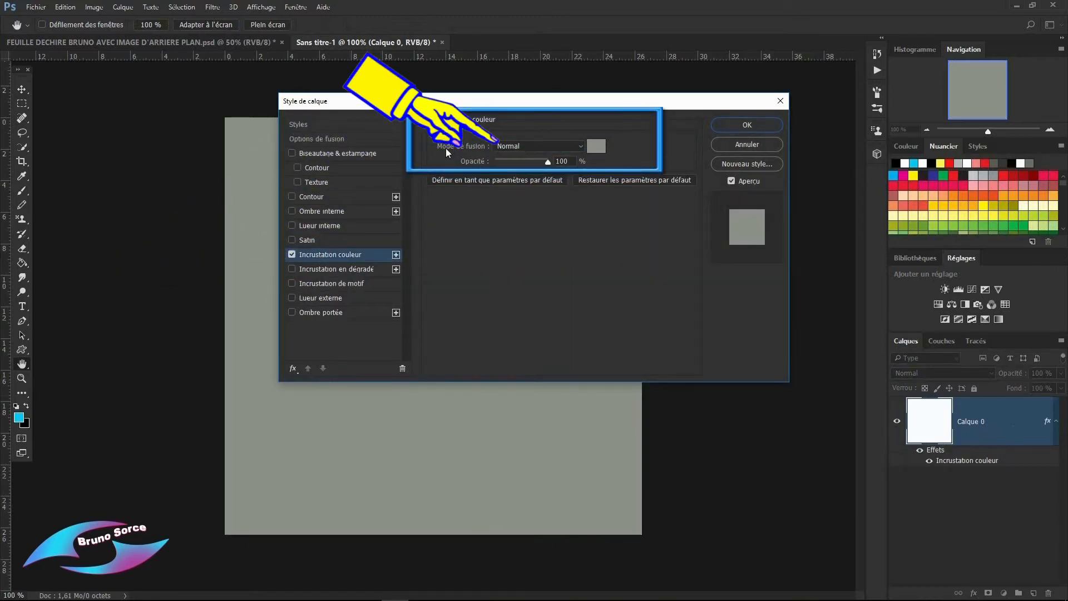
left_click(569, 147)
left_click(515, 191)
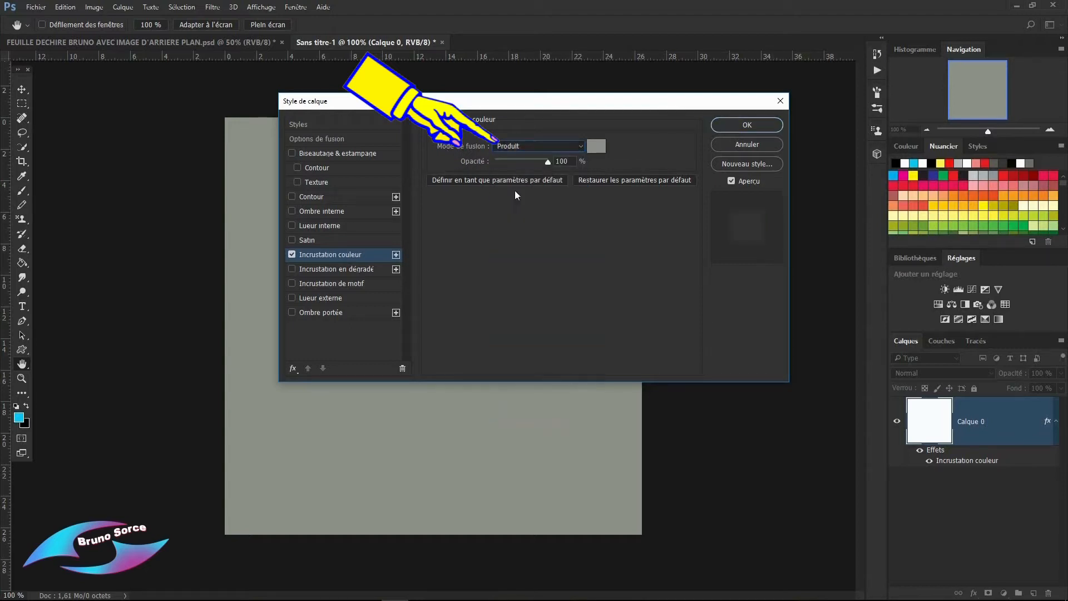
left_click(581, 147)
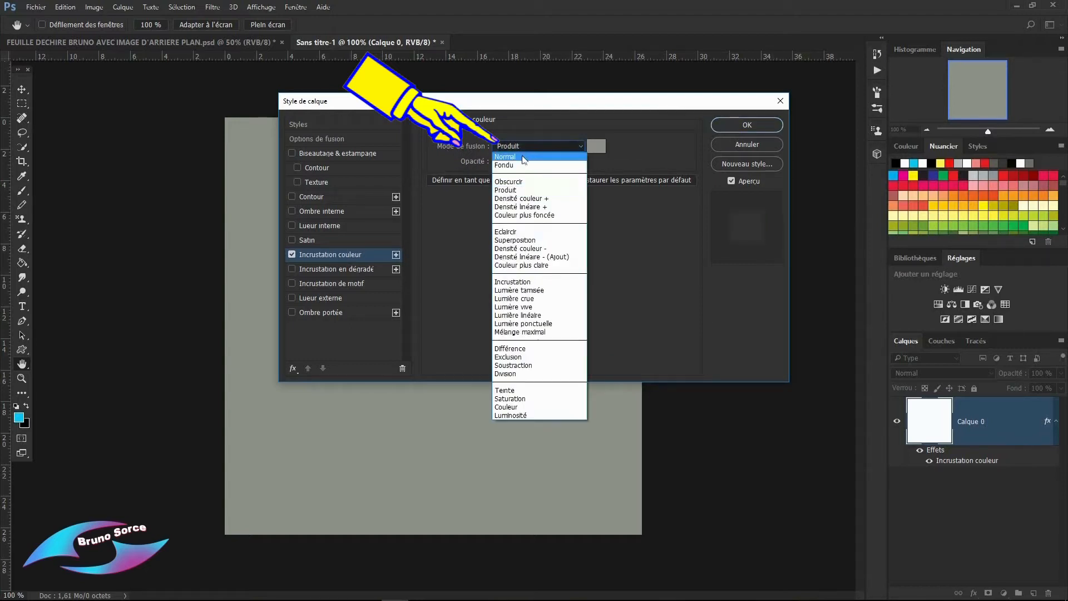
left_click(522, 158)
left_click(562, 161)
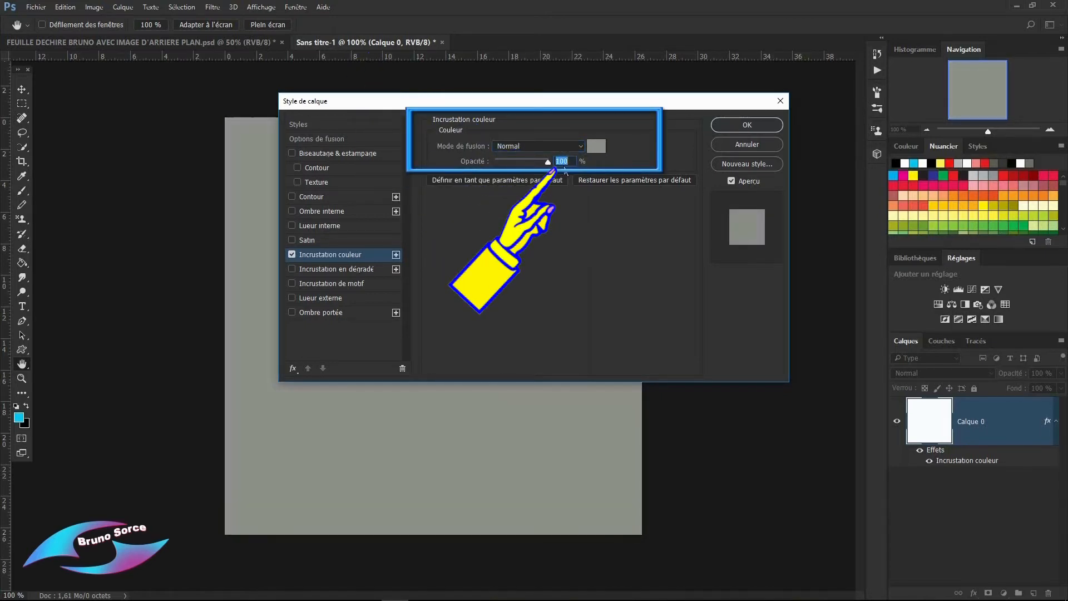
- Set the colour overlay to dark grey 555553, apply the layer style and deselect the layer
left_click(594, 147)
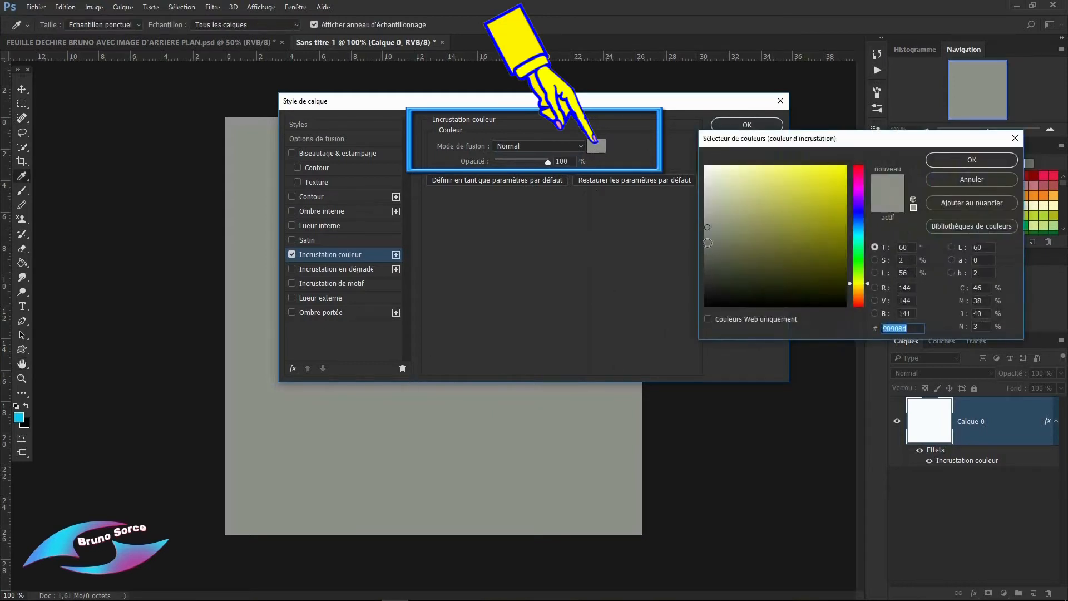
left_click(768, 218)
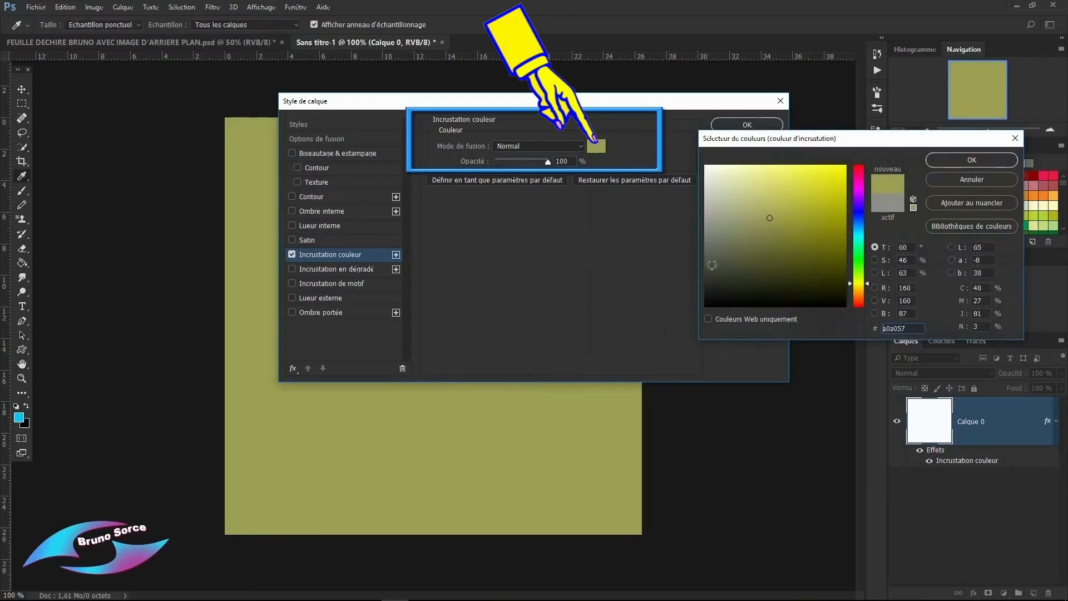
left_click_drag(709, 263, 707, 259)
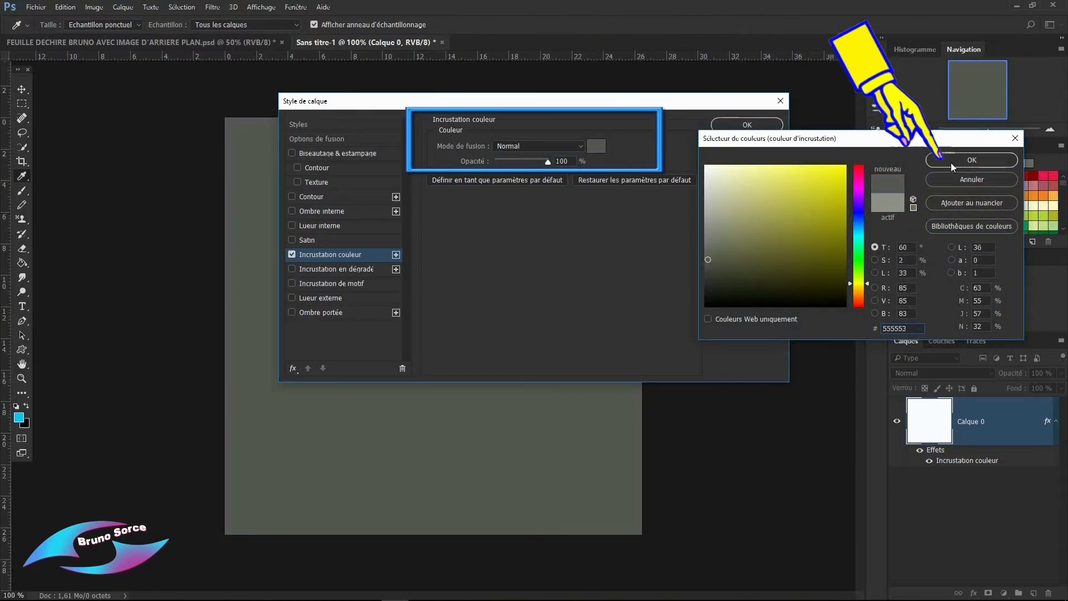
left_click(952, 166)
left_click(747, 124)
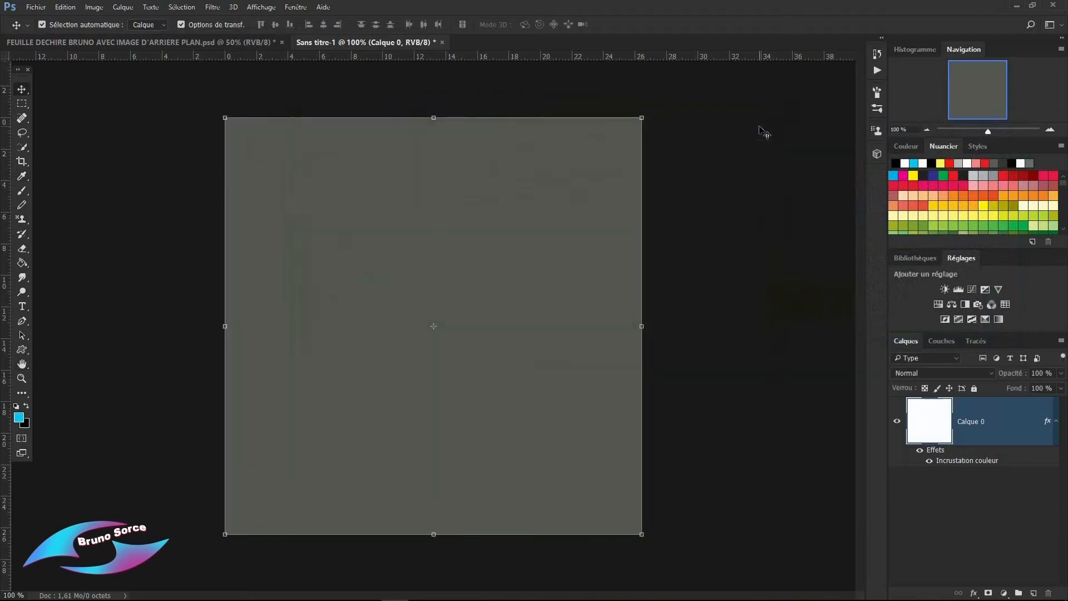
left_click(723, 311)
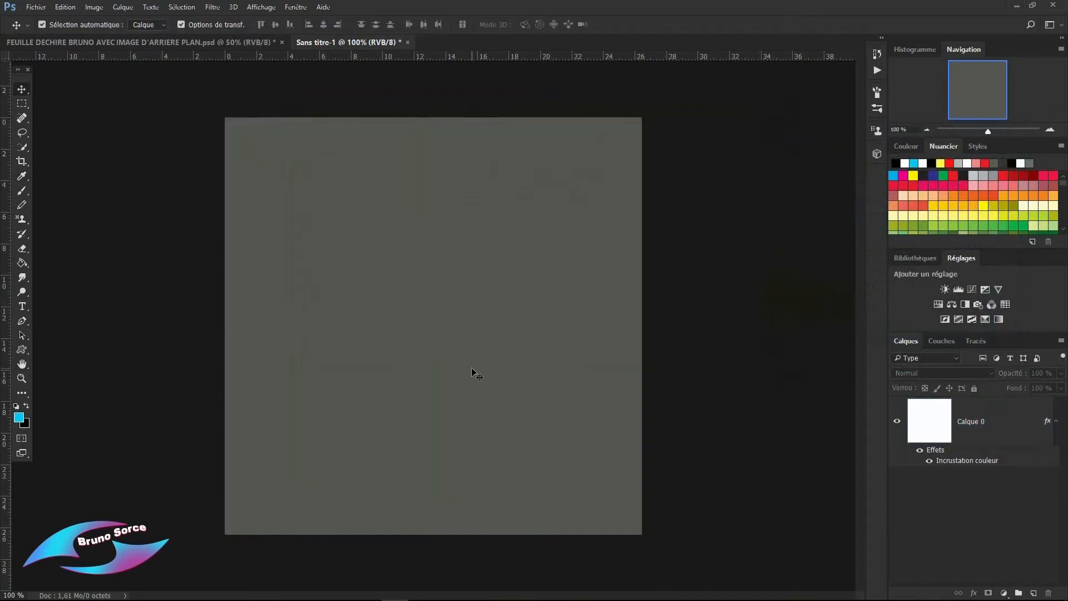
- Create a new layer above Calque 0 and fill it with white as the foreground colour
left_click(1001, 420)
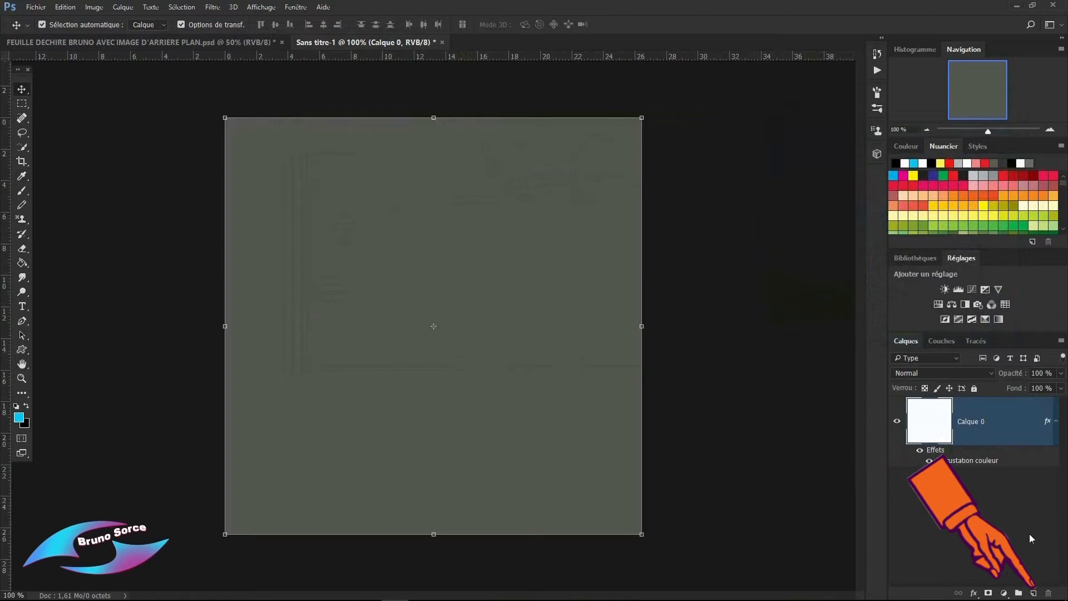
left_click(1034, 593)
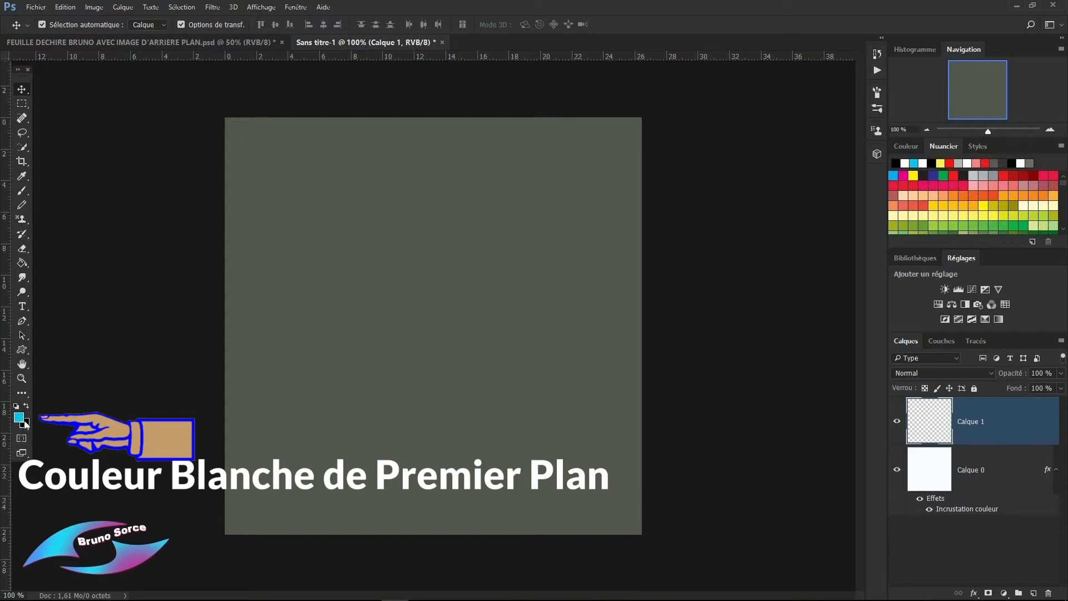
key("d")
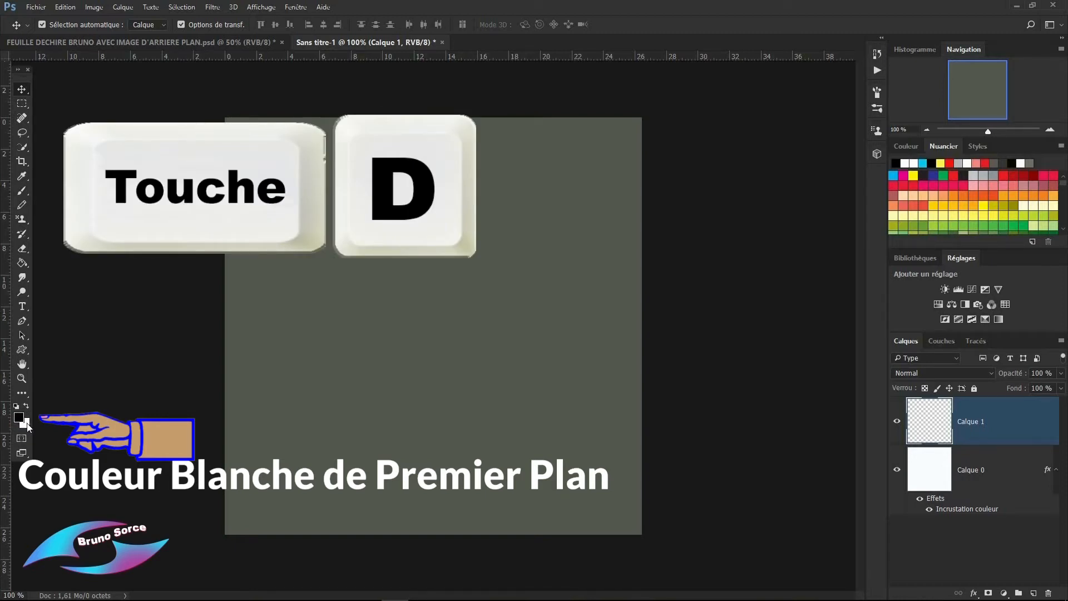
key("x")
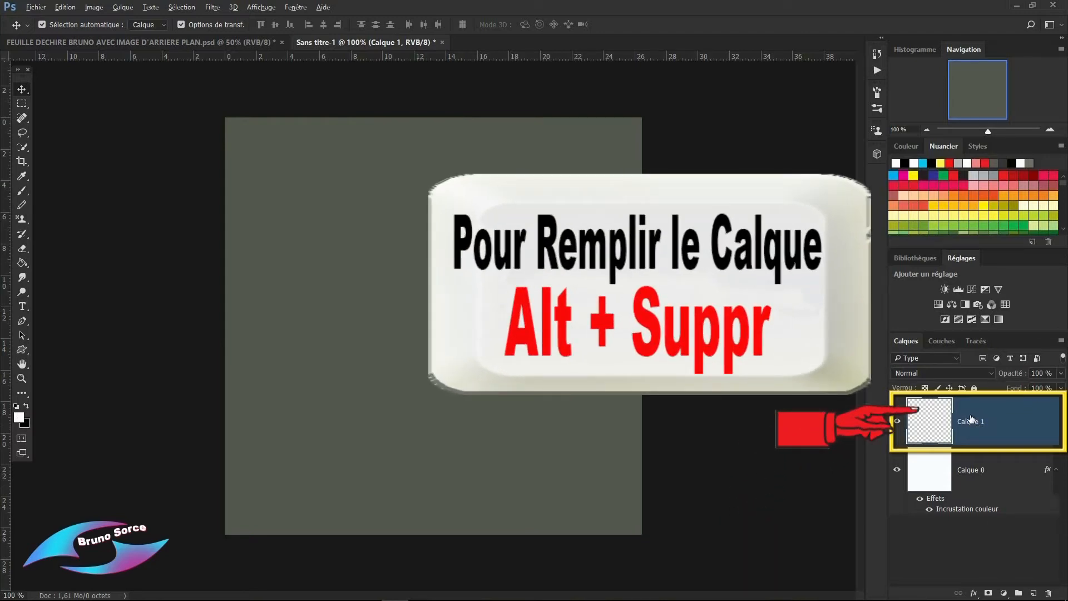
key("alt+Delete")
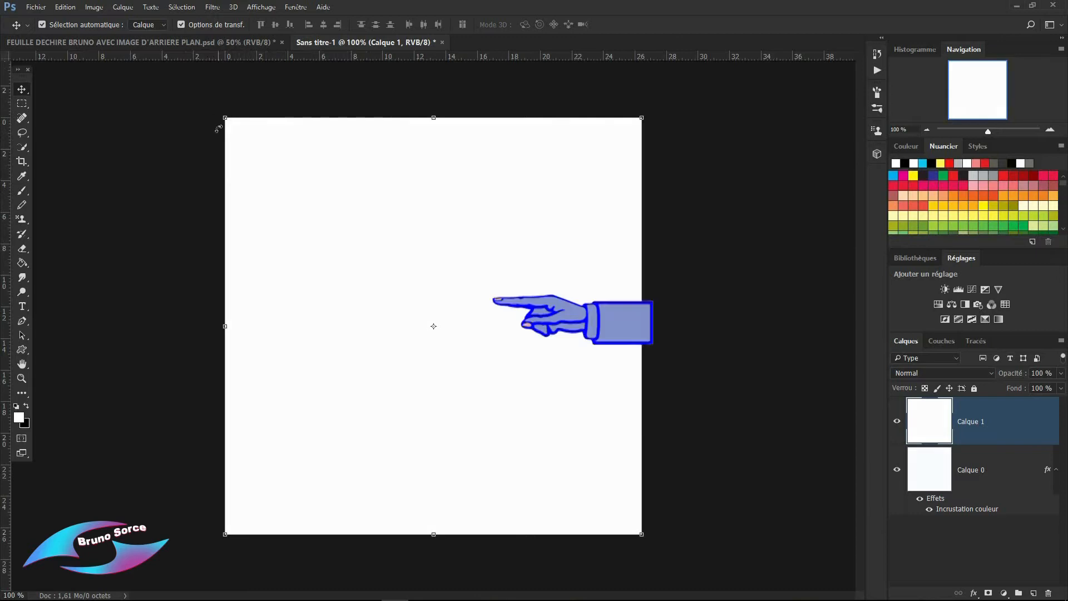
- Apply the Ajout de bruit (Add Noise) filter to Calque 1 with 10%, Gaussian distribution and monochromatic noise
left_click(214, 8)
mouse_move(218, 144)
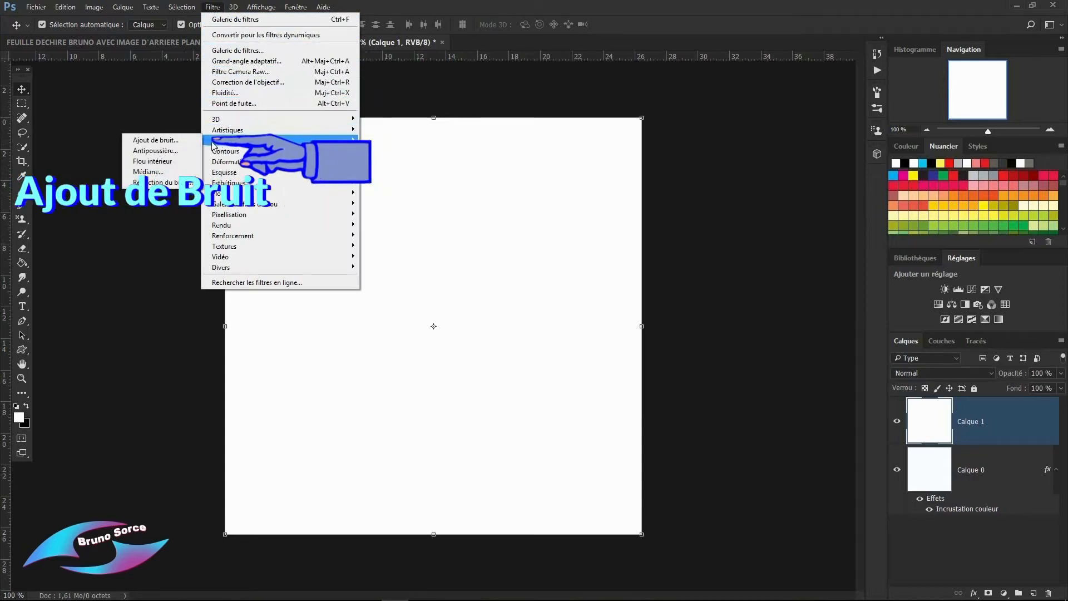
left_click(156, 141)
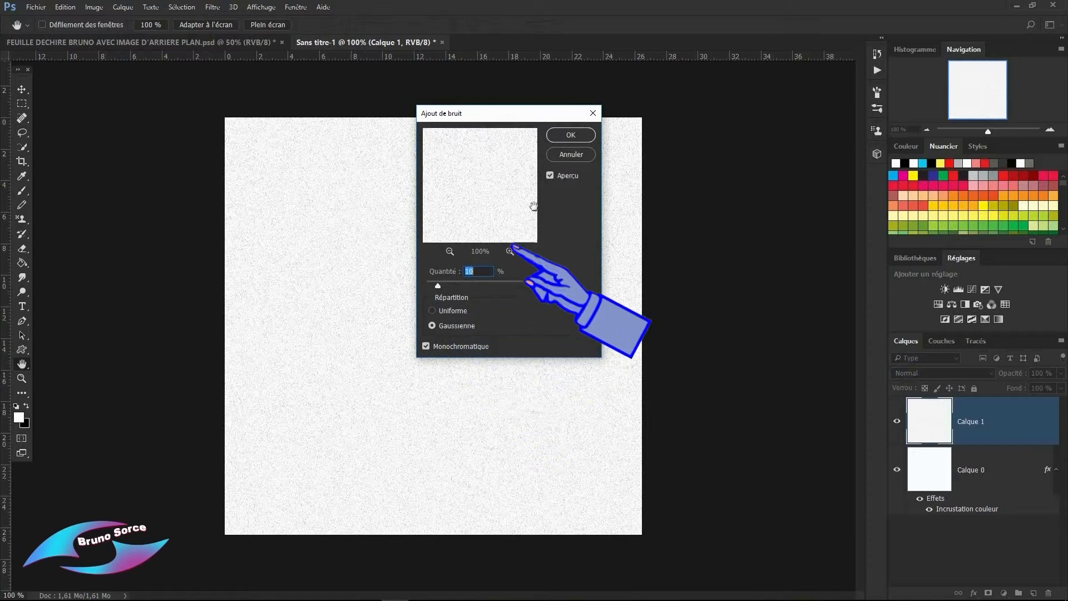
left_click(571, 135)
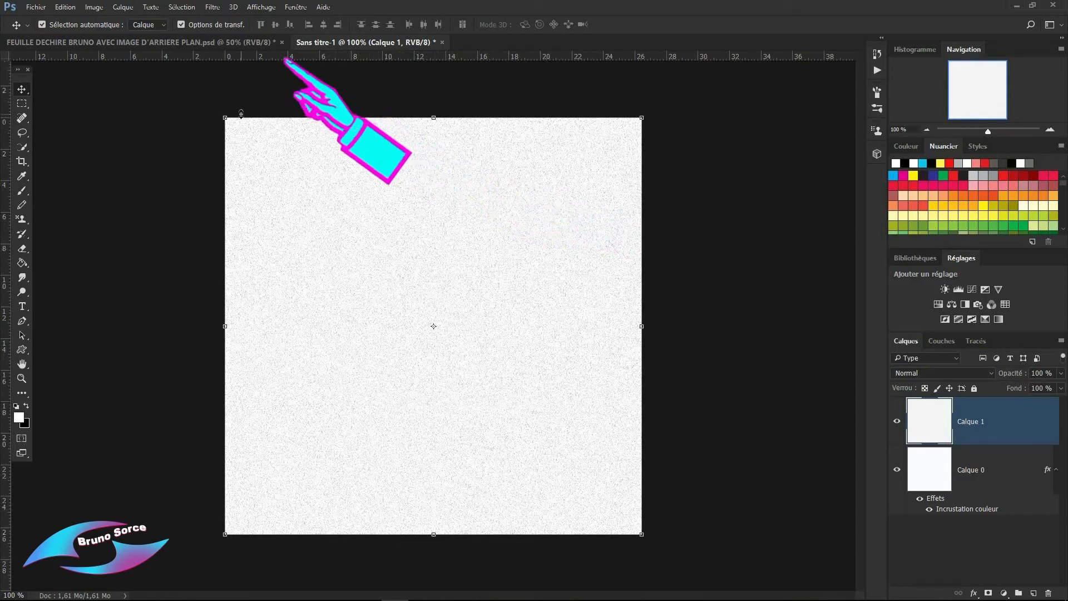
- Apply the Flou gaussien (Gaussian Blur) filter to Calque 1 with a 1-pixel radius
left_click(213, 9)
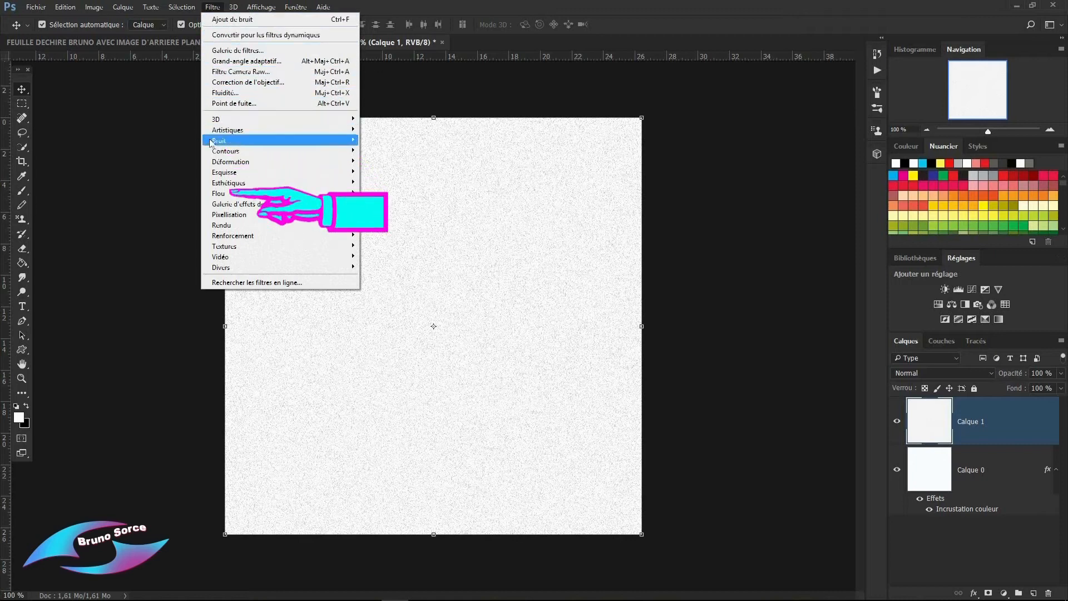
mouse_move(220, 194)
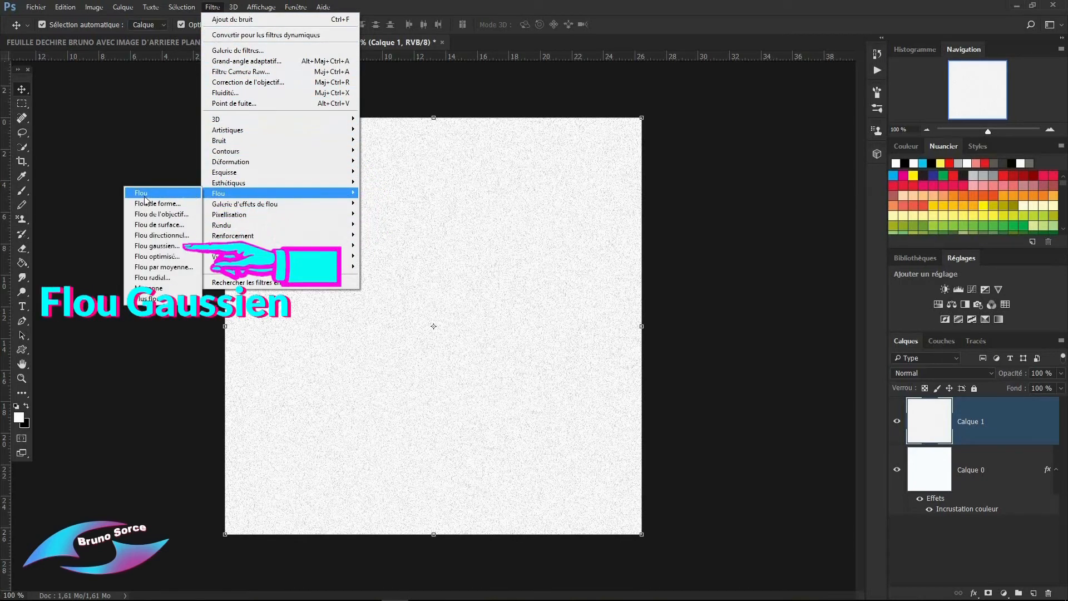
left_click(148, 249)
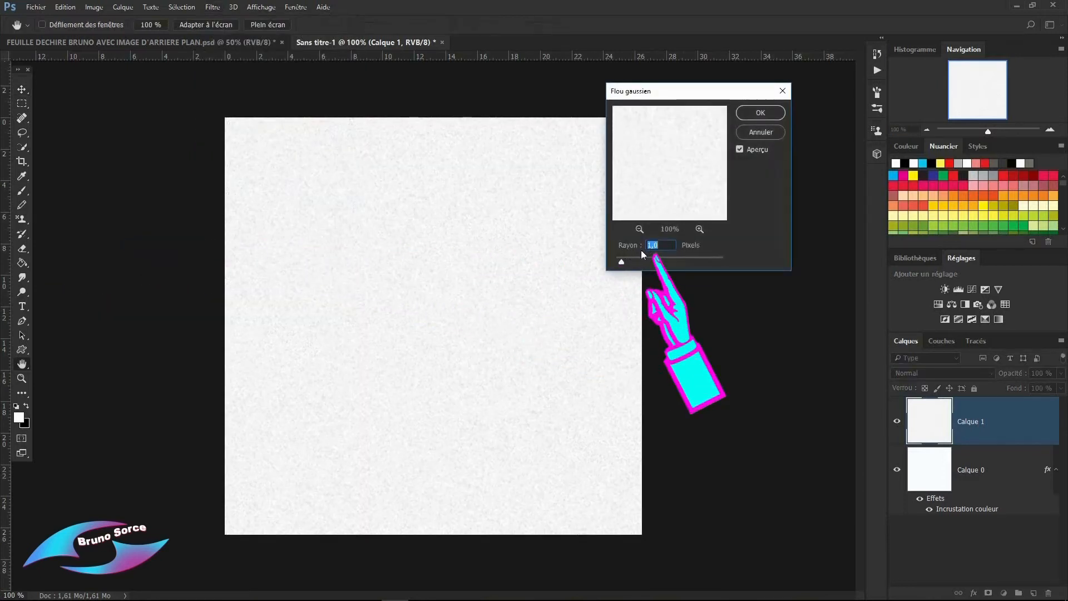
mouse_move(621, 262)
left_mouse_down()
mouse_move(699, 264)
mouse_move(622, 258)
left_mouse_up()
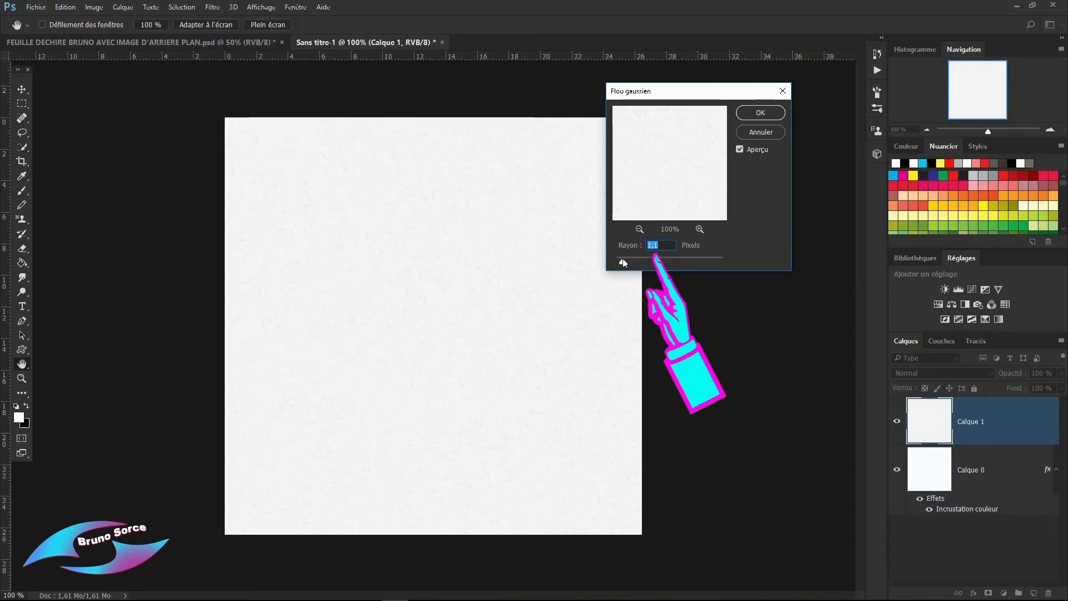
type("1")
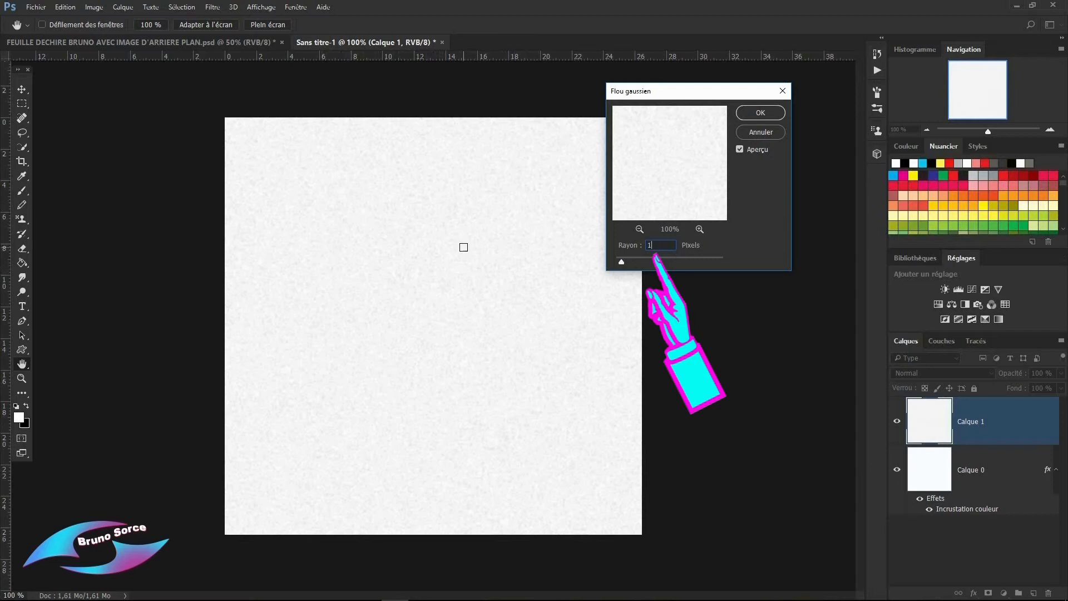
left_click(768, 115)
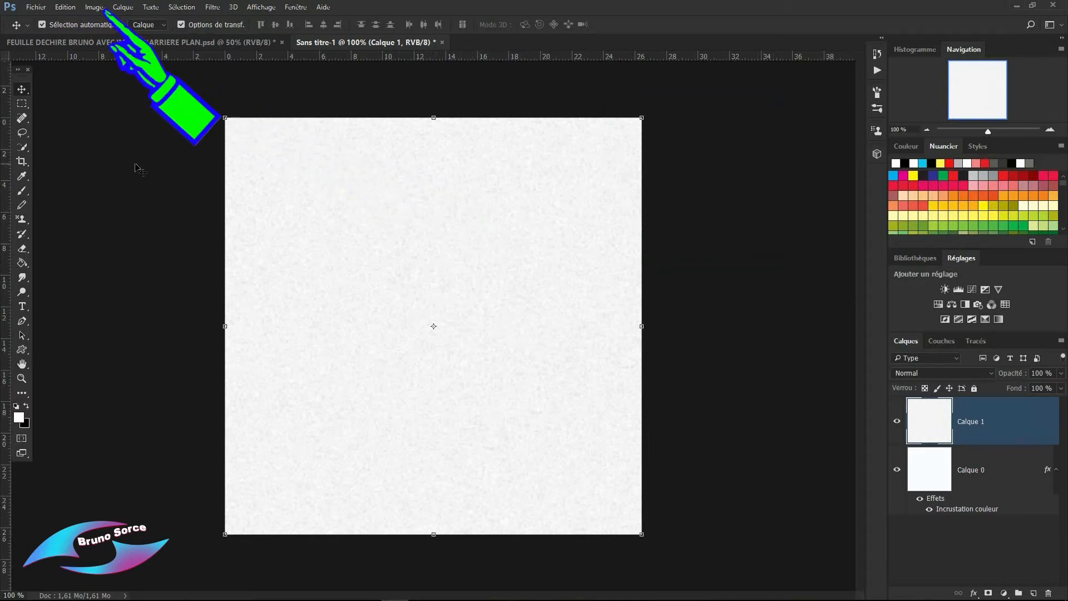
- Tint Calque 1 with Balance des couleurs (Color Balance), shifting the midtones' Jaune–Bleu level to about -66
left_click(95, 8)
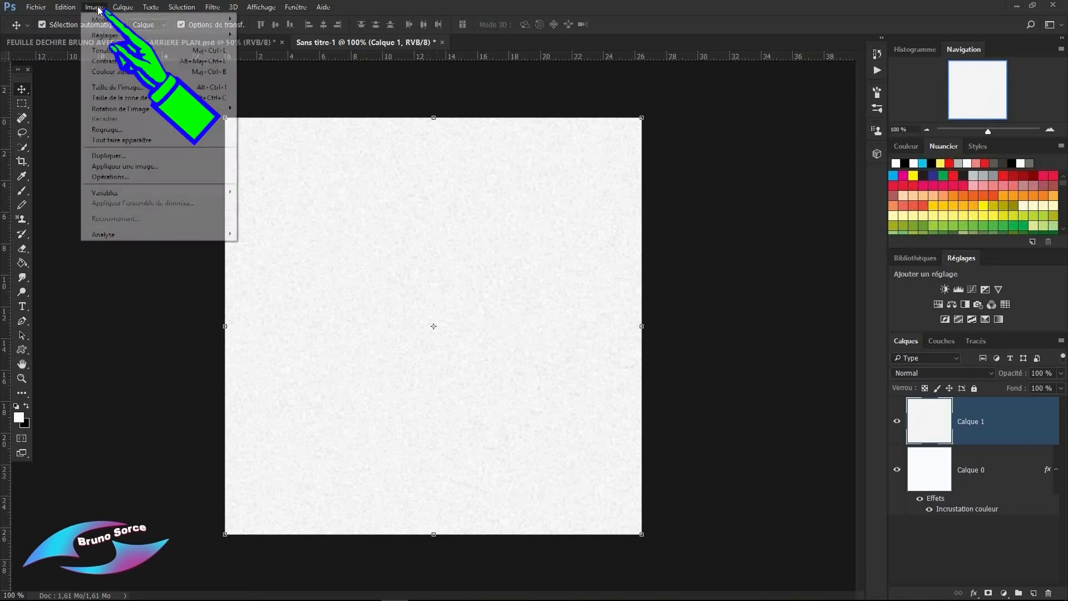
mouse_move(100, 38)
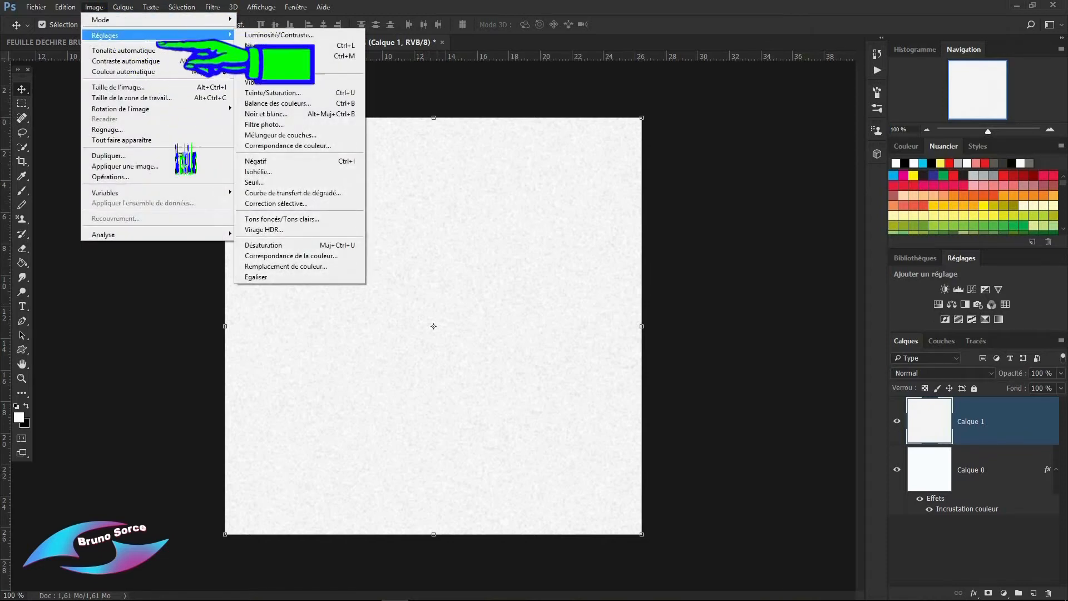
left_click(272, 104)
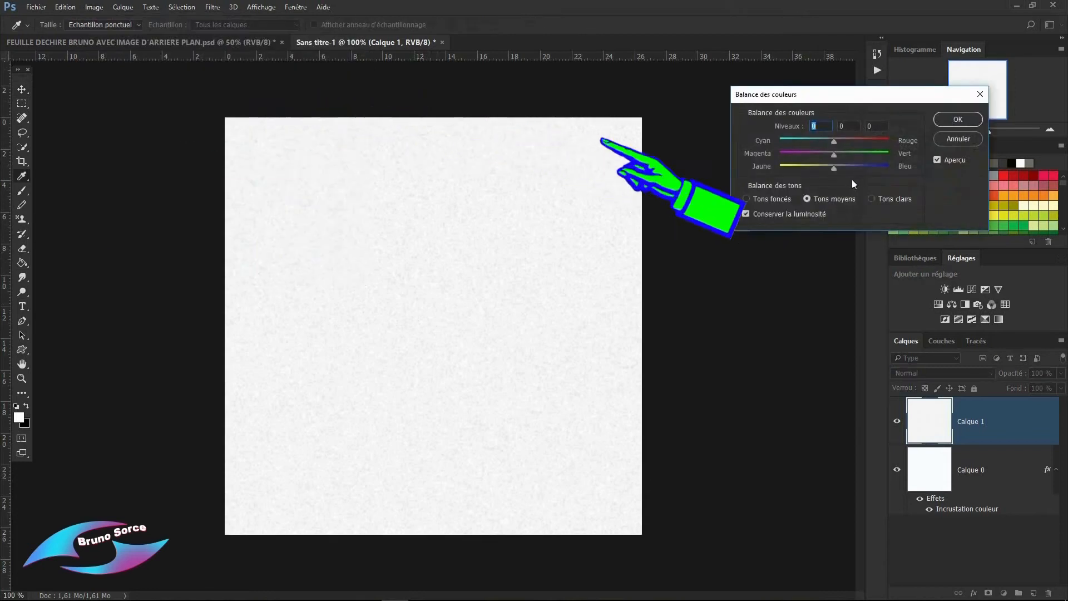
left_click_drag(833, 168, 798, 167)
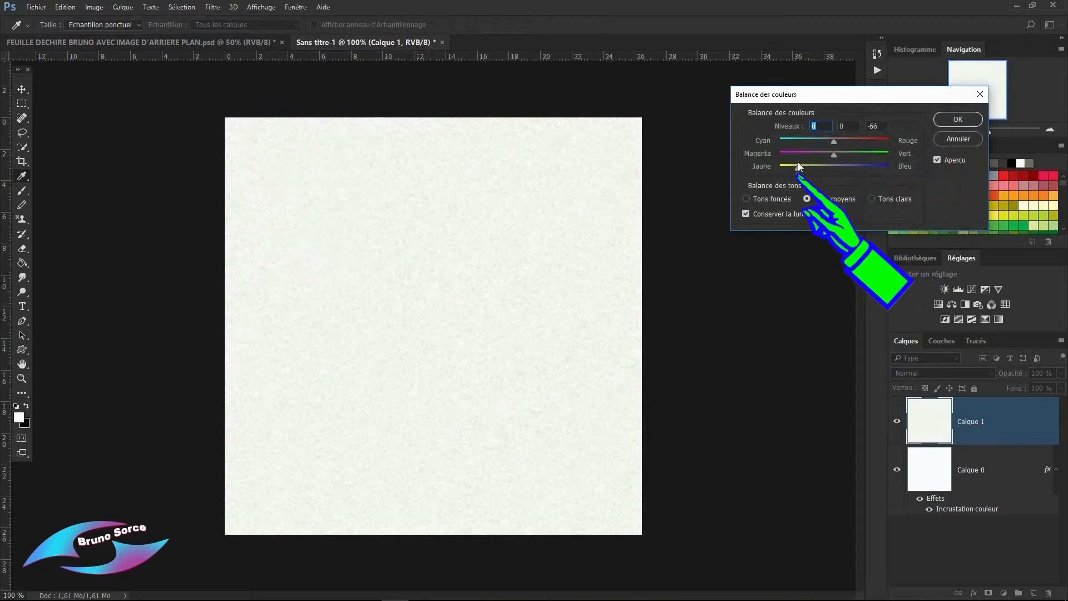
left_click(796, 162)
left_click(957, 121)
key("v")
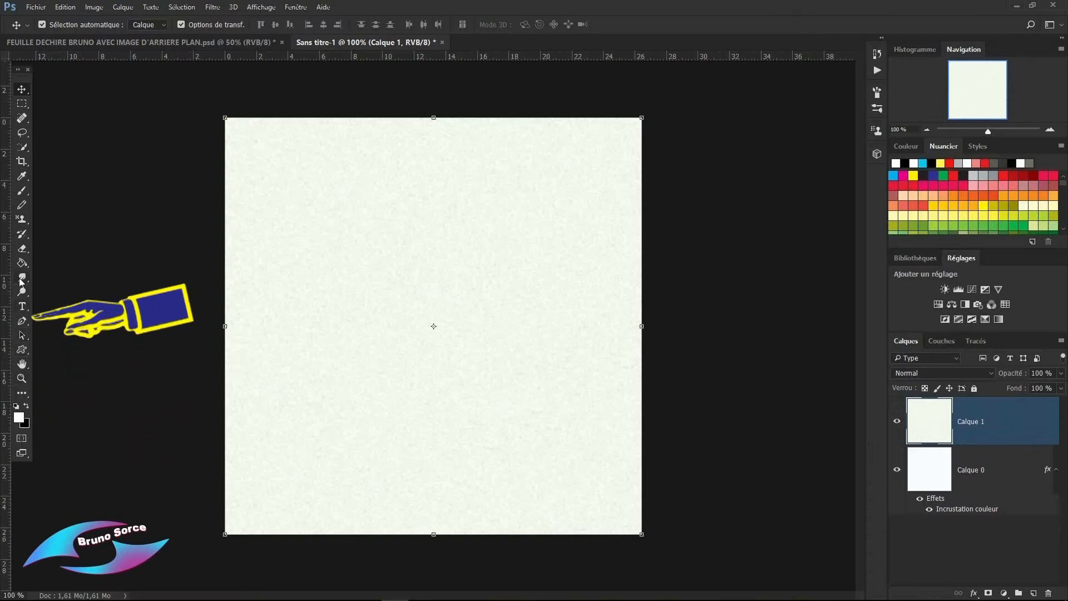
- Lasso the upper-left half of the paper along an irregular diagonal edge and mask Calque 1 with that selection
left_click(23, 135)
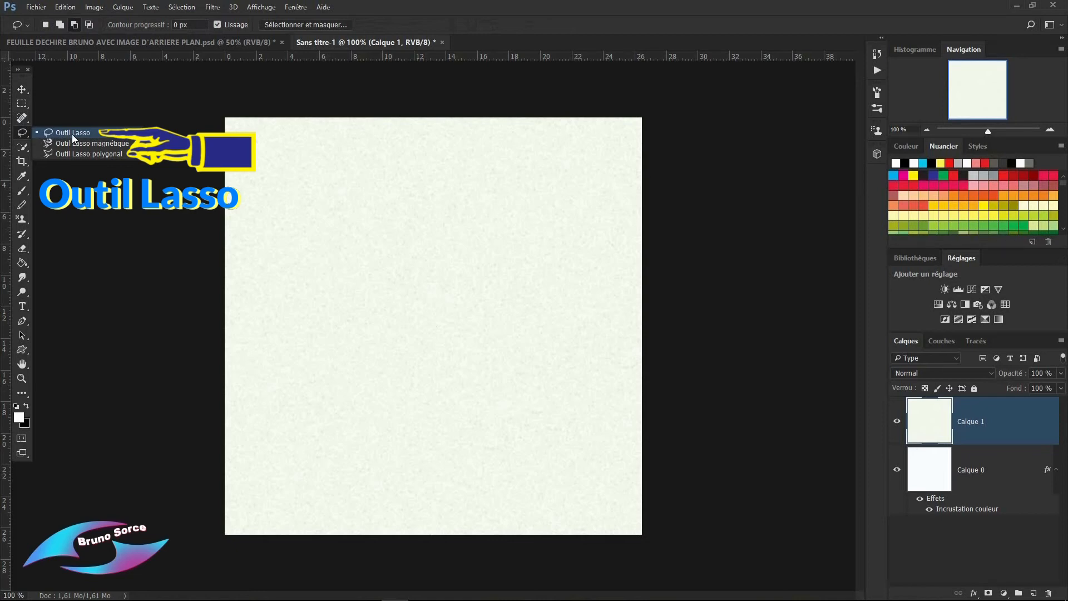
left_click(72, 135)
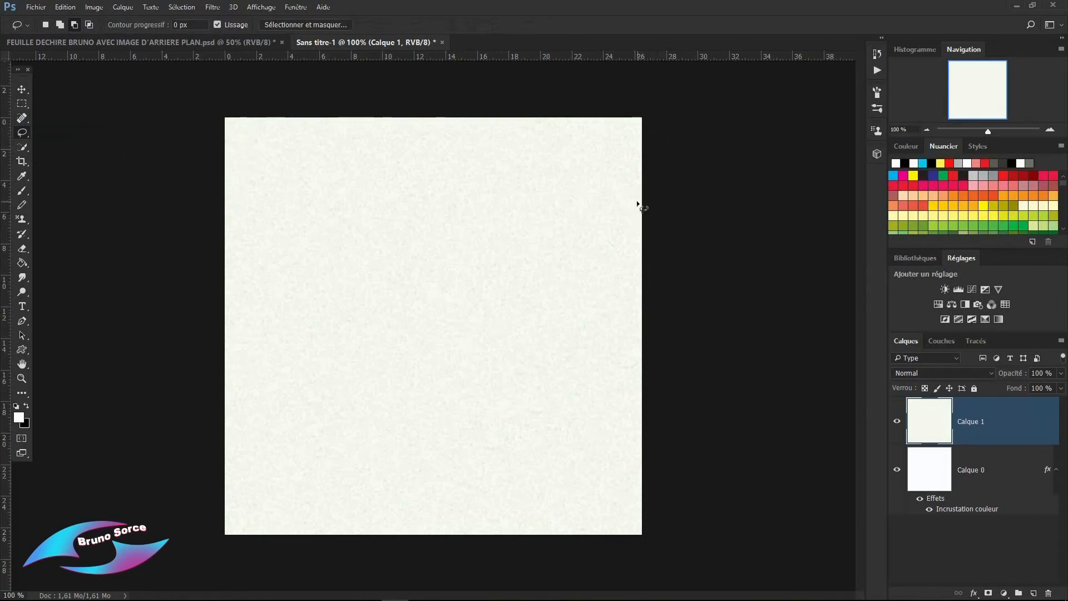
mouse_move(645, 174)
left_mouse_down()
mouse_move(441, 347)
mouse_move(411, 401)
mouse_move(330, 452)
mouse_move(313, 481)
mouse_move(288, 489)
mouse_move(244, 533)
mouse_move(204, 514)
mouse_move(221, 117)
mouse_move(300, 86)
mouse_move(657, 114)
left_mouse_up()
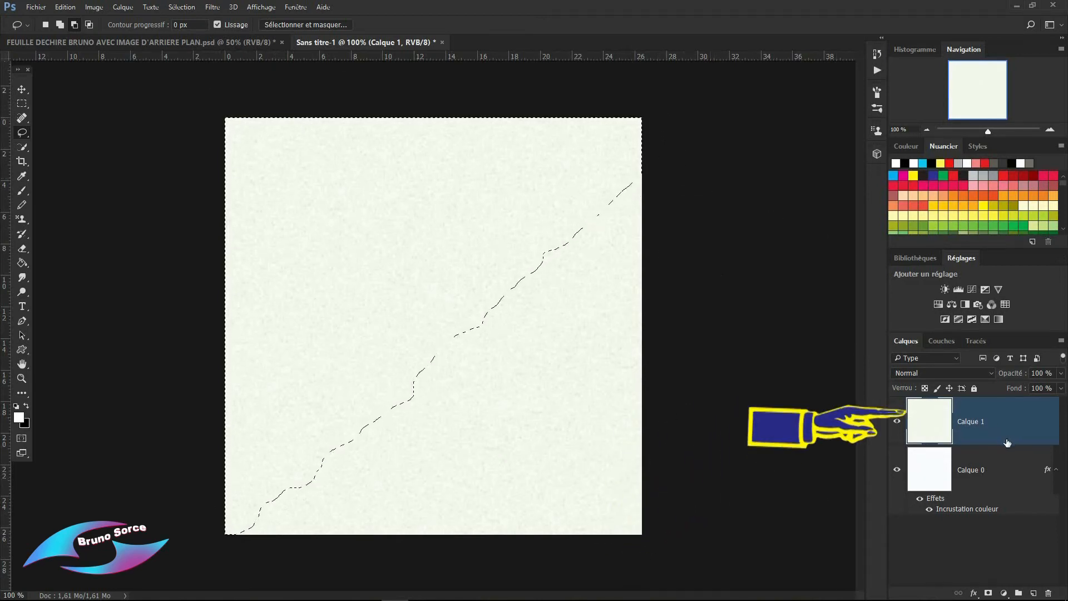
left_click(987, 593)
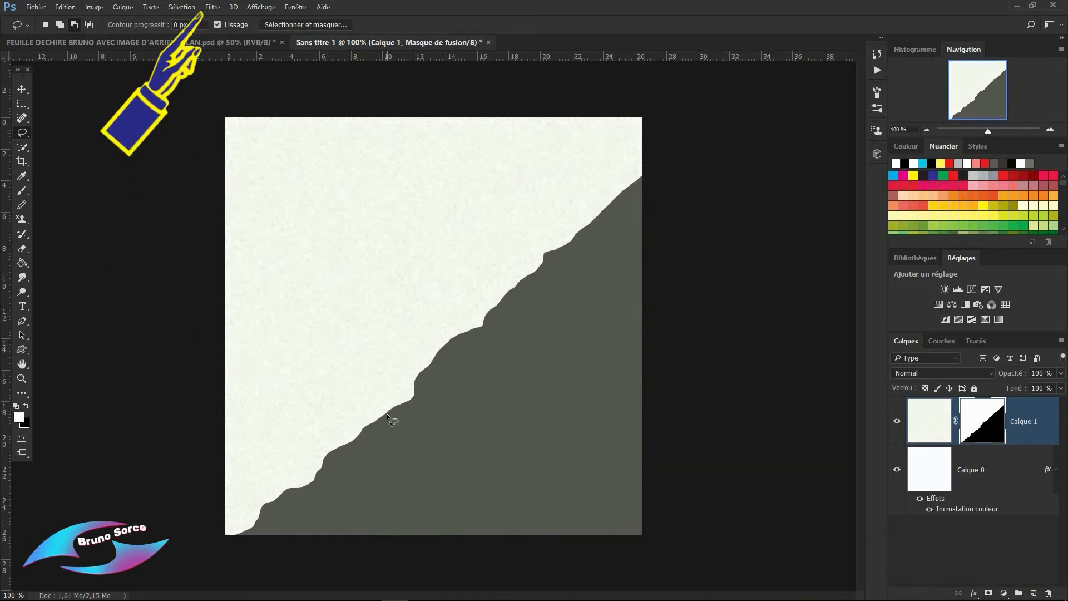
- Apply the Effet pointilliste (Spatter) filter to Calque 1's mask with Rayon 22 and Lissage 9
left_click(213, 7)
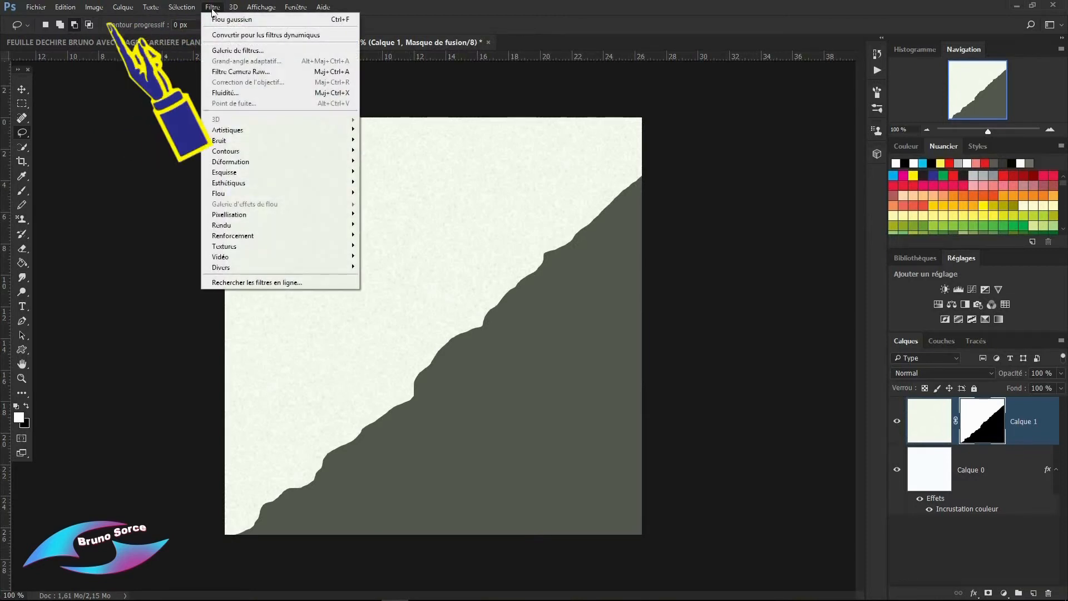
left_click(228, 54)
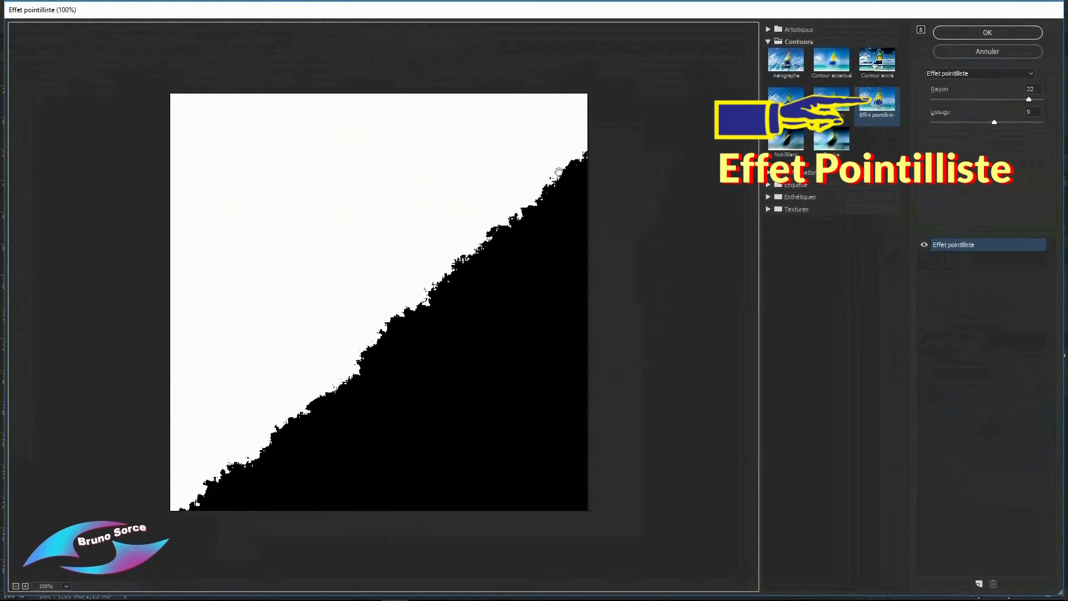
mouse_move(1029, 100)
left_mouse_down()
mouse_move(960, 101)
mouse_move(1026, 117)
mouse_move(1029, 104)
left_mouse_up()
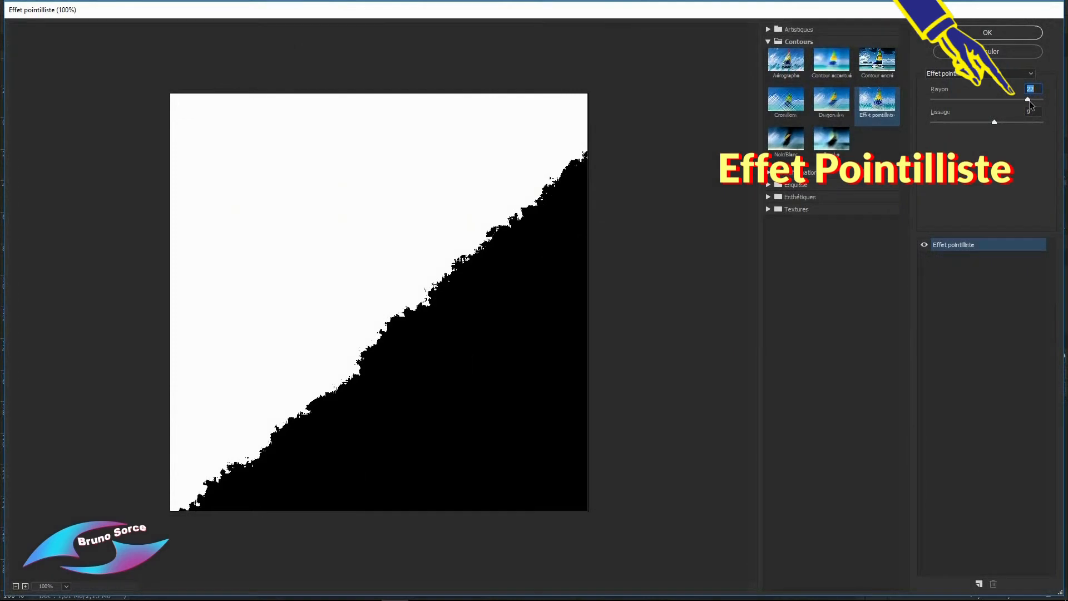
left_click(995, 122)
mouse_move(995, 123)
left_mouse_down()
mouse_move(913, 131)
mouse_move(999, 135)
left_mouse_up()
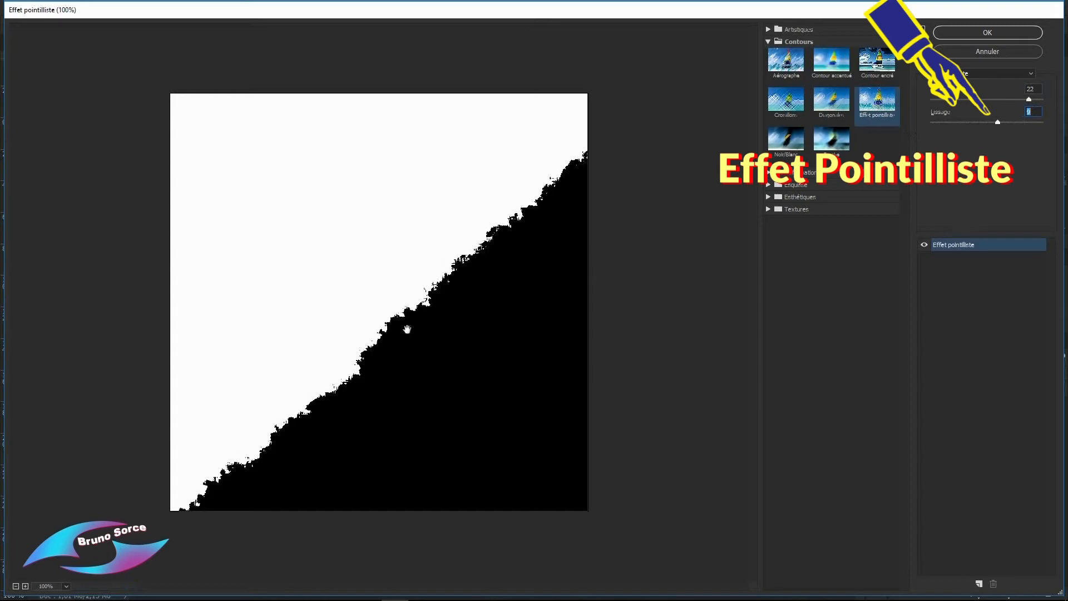
left_click(988, 33)
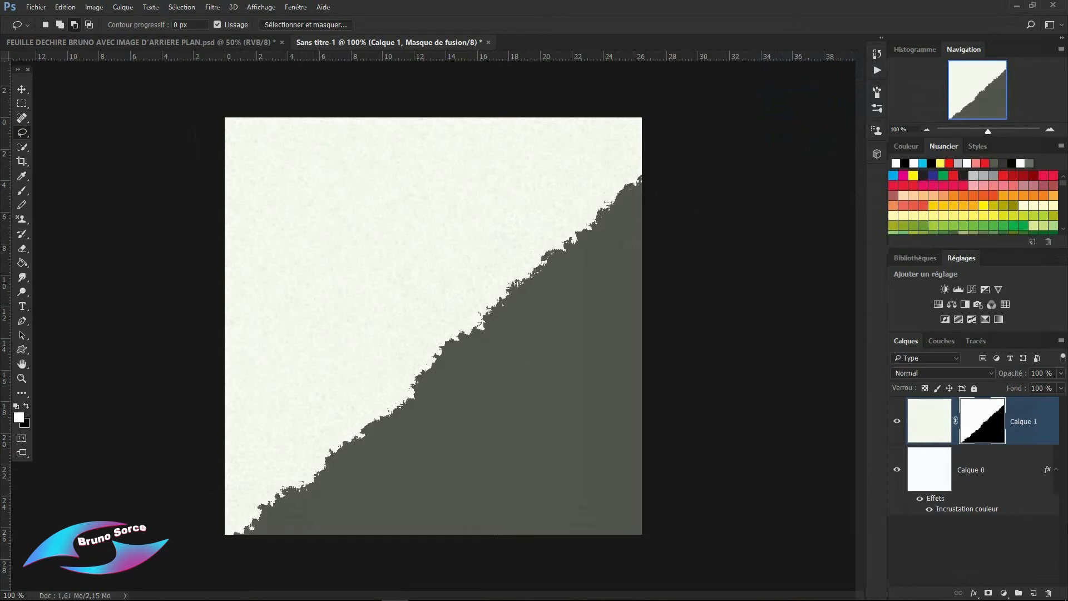
- Target Calque 1's image rather than its mask and erase stray specks along the torn edge with the Gomme (Eraser) tool
left_click(929, 420)
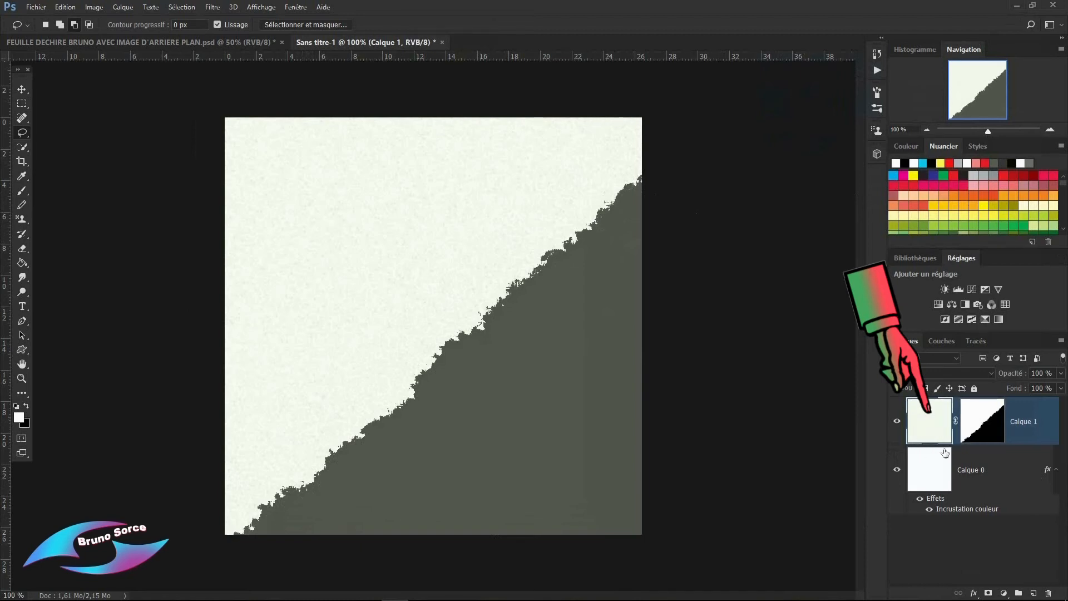
left_click(23, 250)
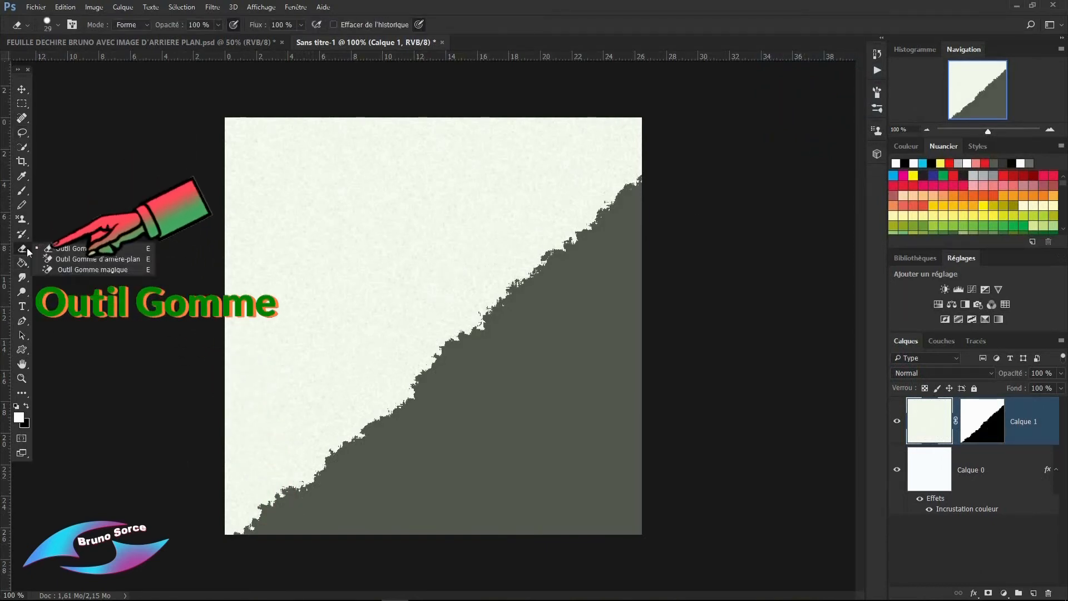
left_click(74, 251)
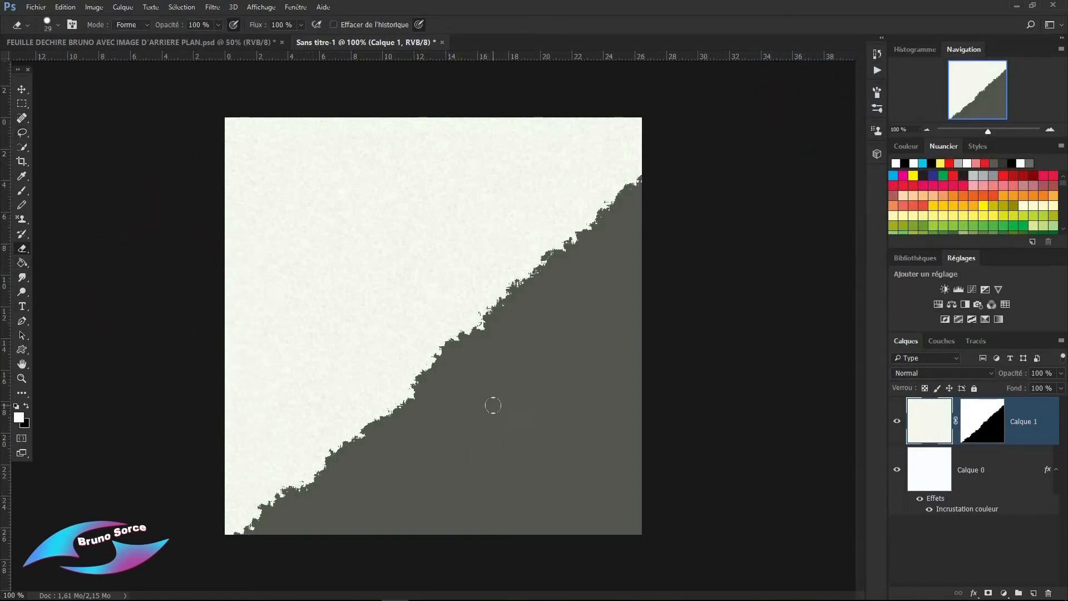
left_click(505, 309)
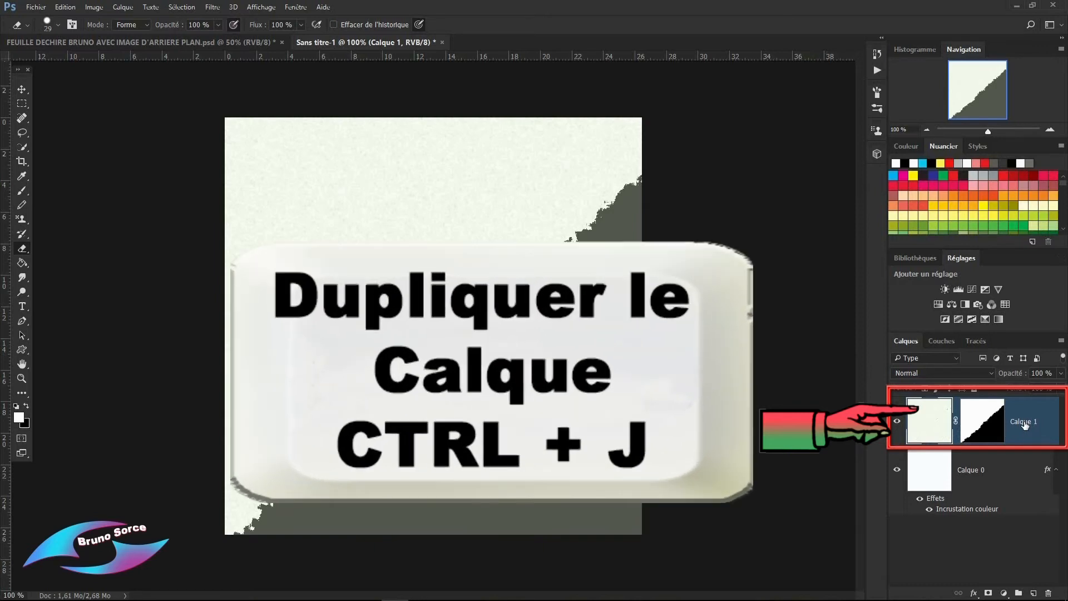
- Duplicate Calque 1, scale the copy to about 105% and offset it up and left to expose the lower layer's torn edge
key("ctrl+j")
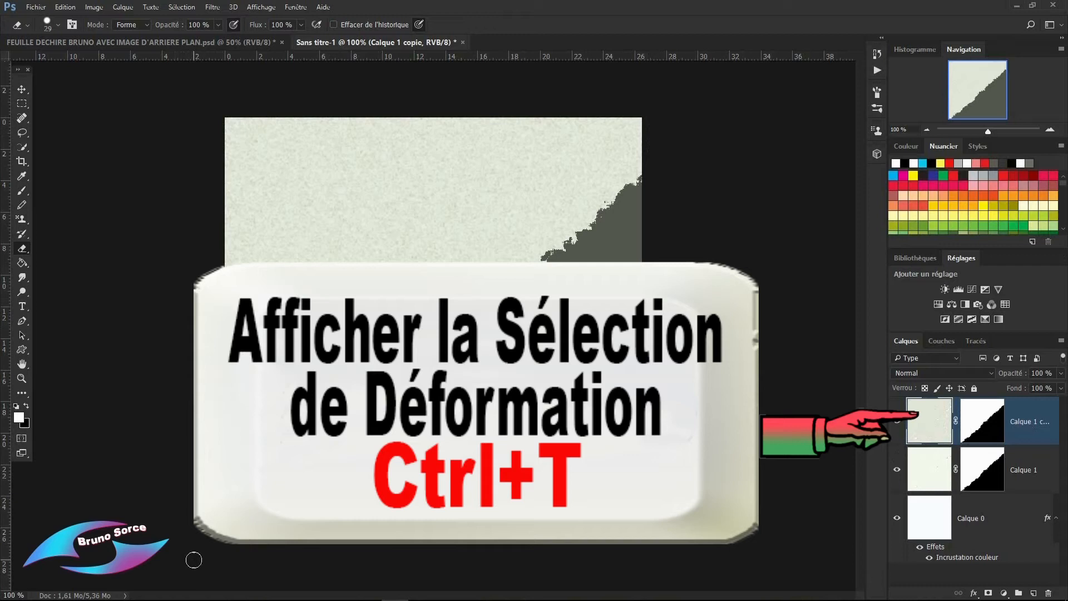
key("ctrl+t")
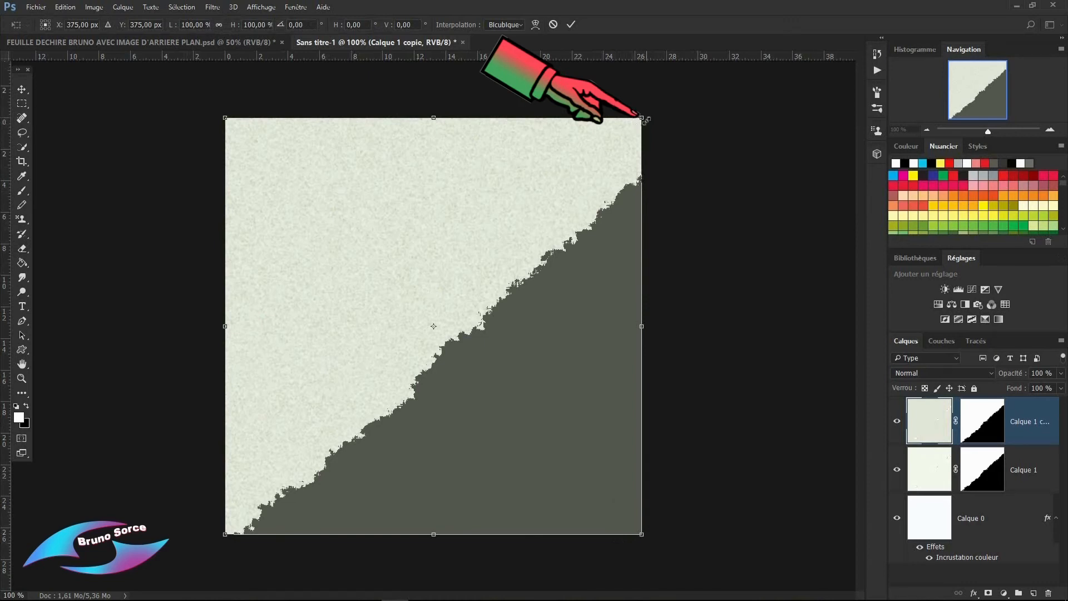
left_click_drag(643, 115, 661, 96)
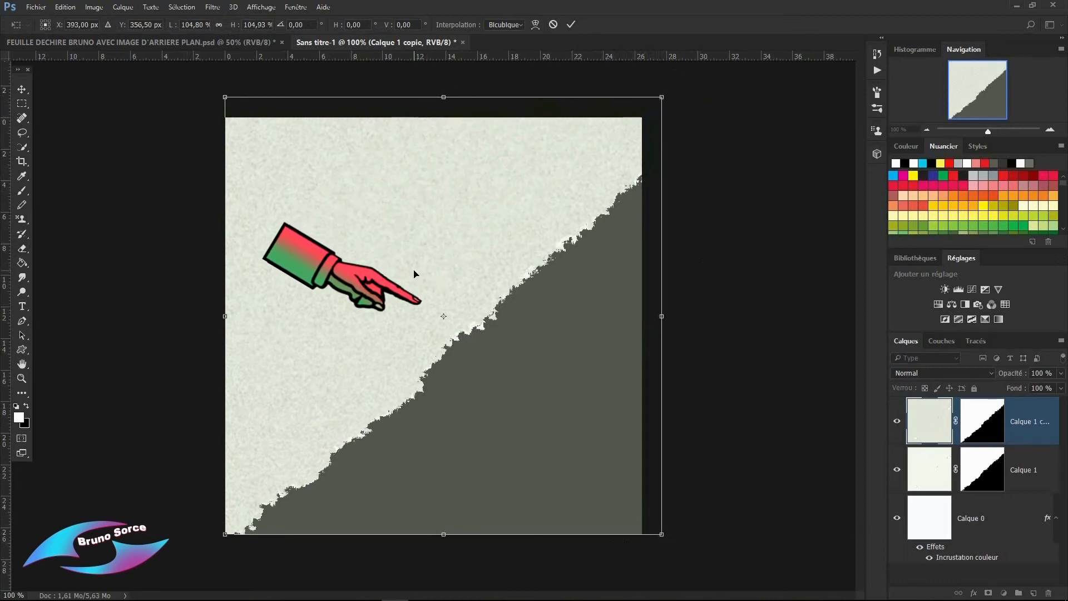
left_click_drag(413, 272, 403, 262)
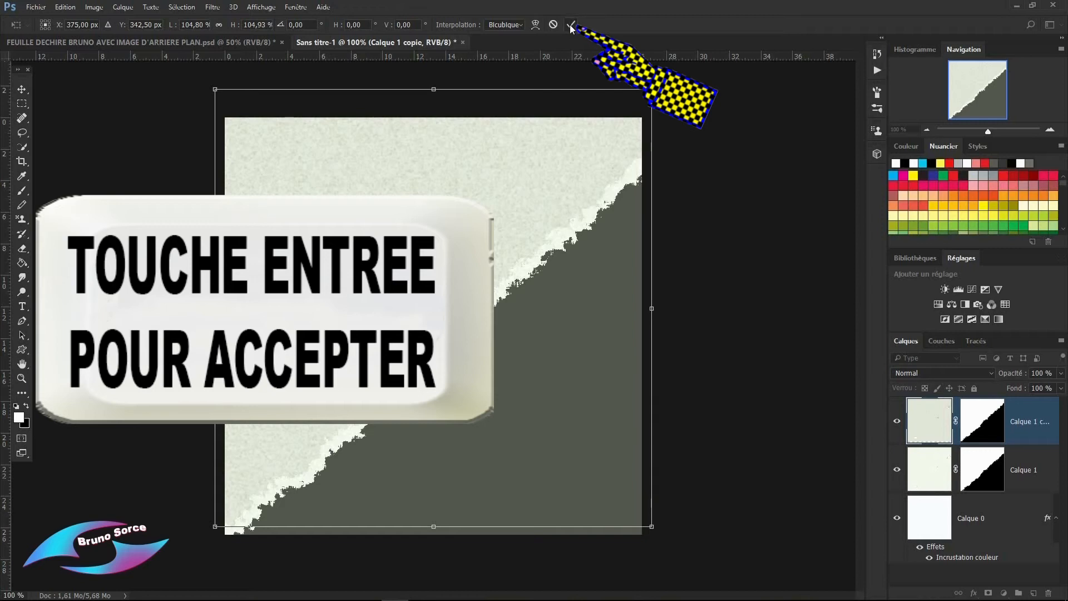
left_click(570, 25)
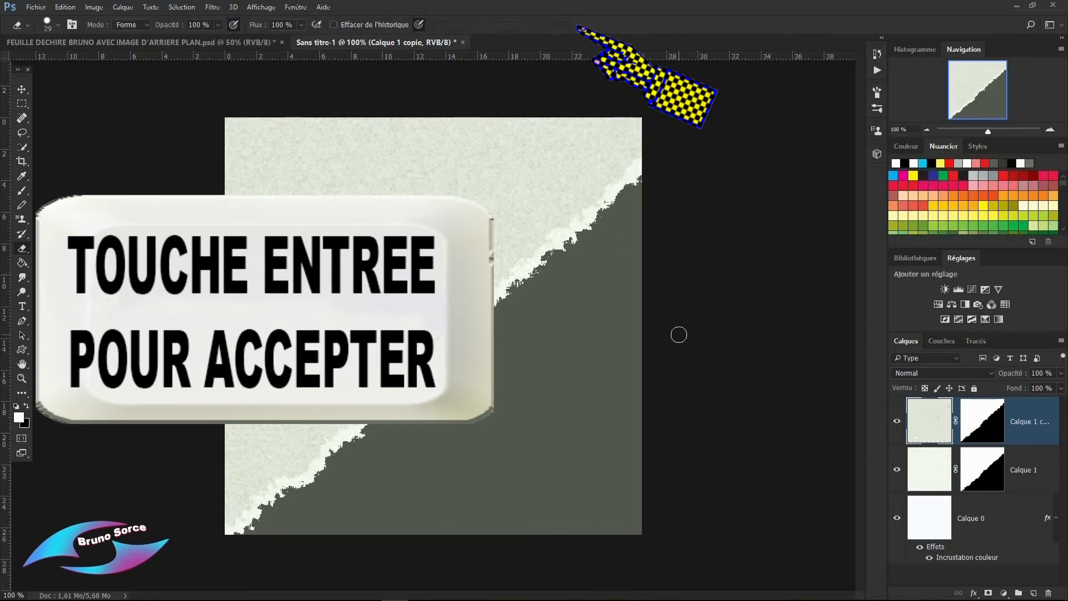
key("v")
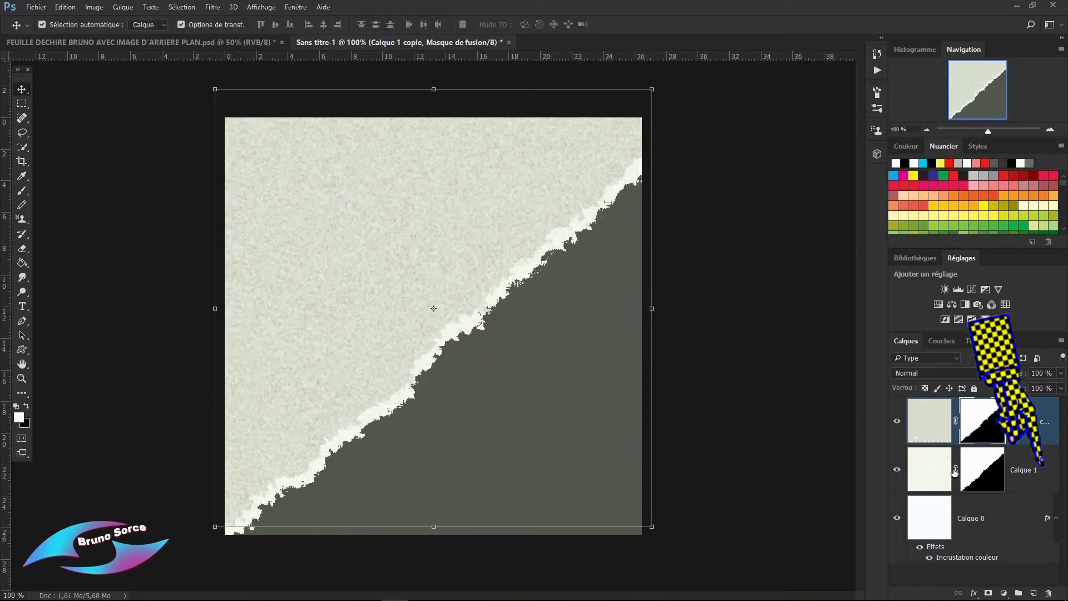
- Add an Ombre portée to Calque 1 with 31% opacity, a 75° angle, 8 px distance and 2 px size
left_click(1047, 474)
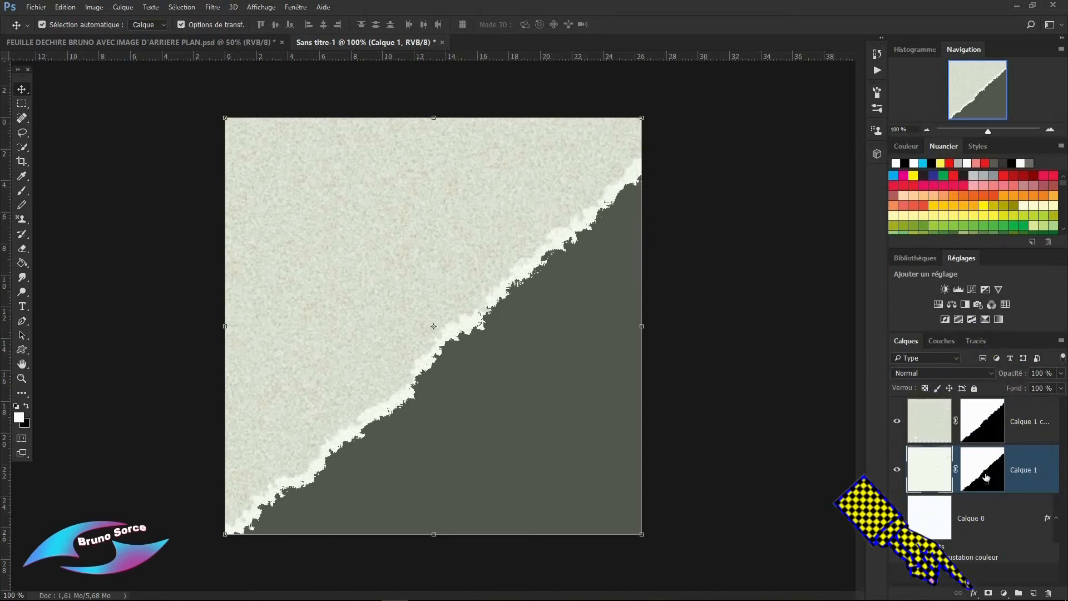
left_click(973, 593)
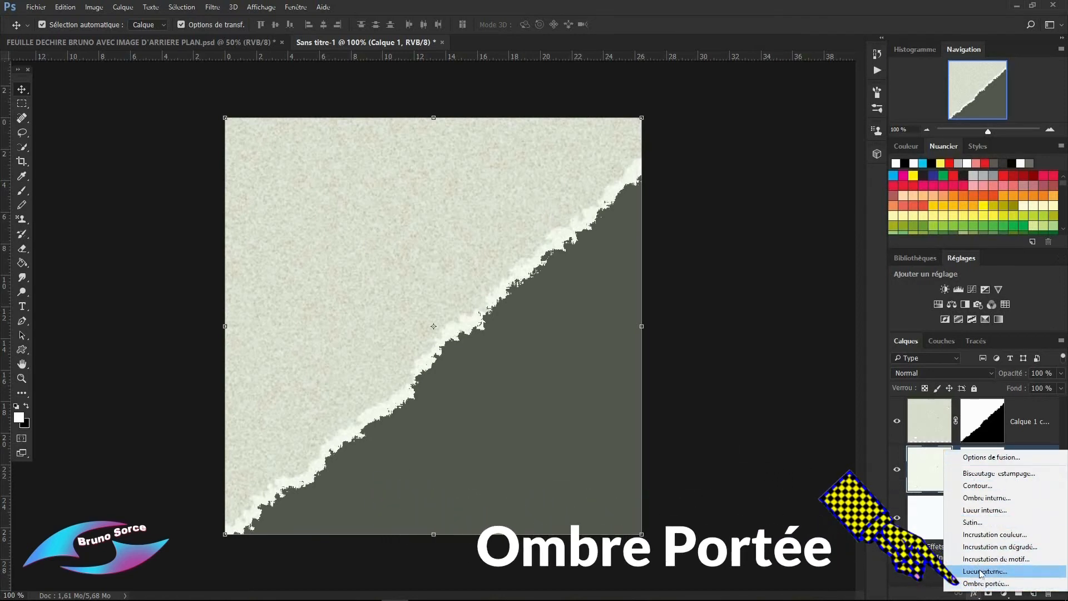
left_click(981, 585)
left_click_drag(540, 102, 823, 78)
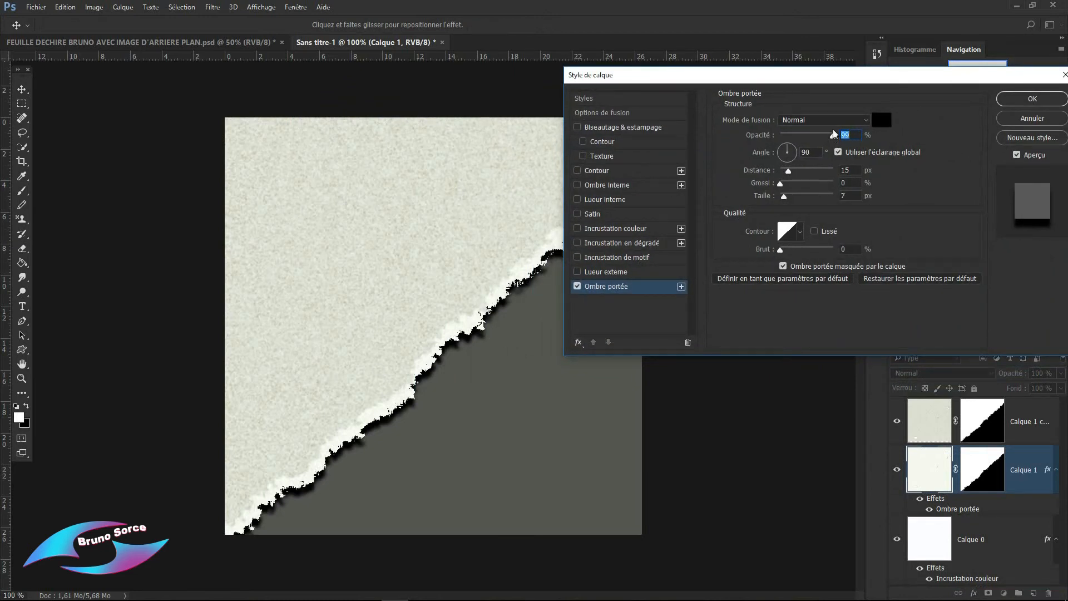
left_click_drag(833, 136, 791, 135)
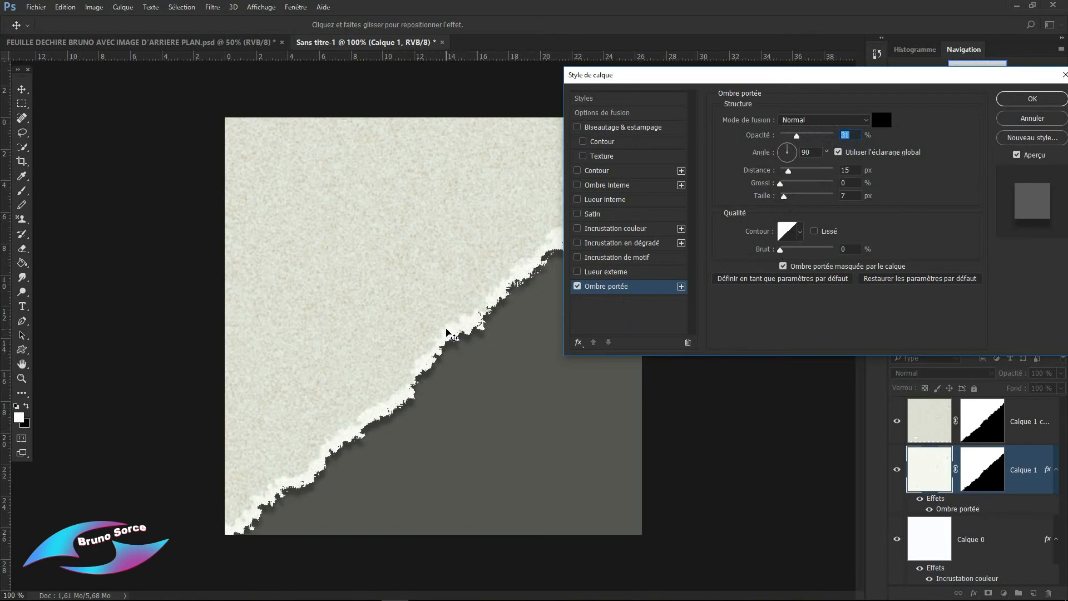
mouse_move(446, 329)
left_mouse_down()
mouse_move(498, 375)
mouse_move(448, 335)
left_mouse_up()
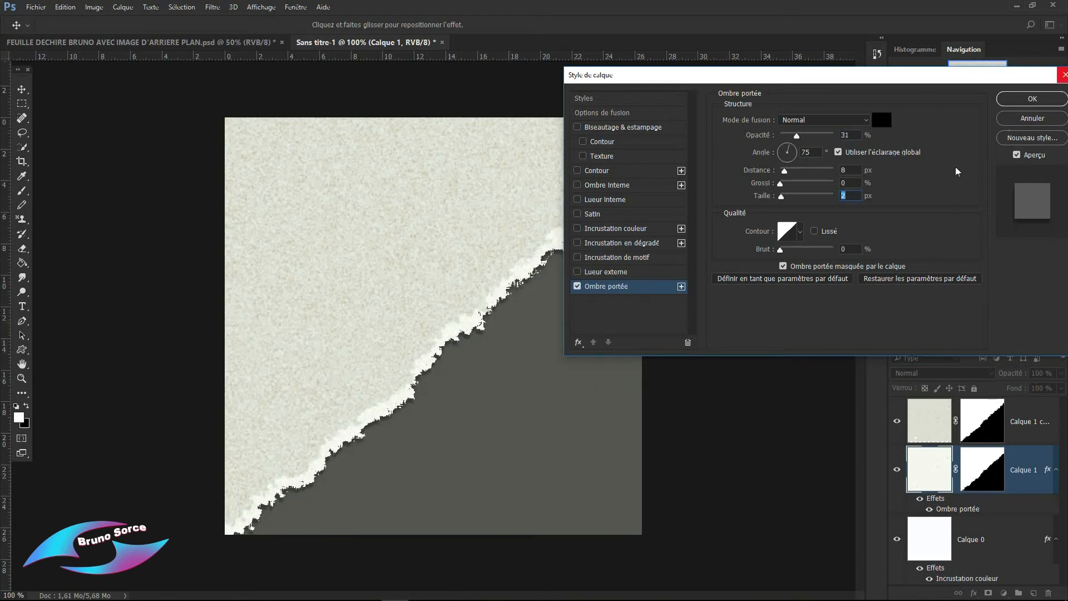
left_click(577, 286)
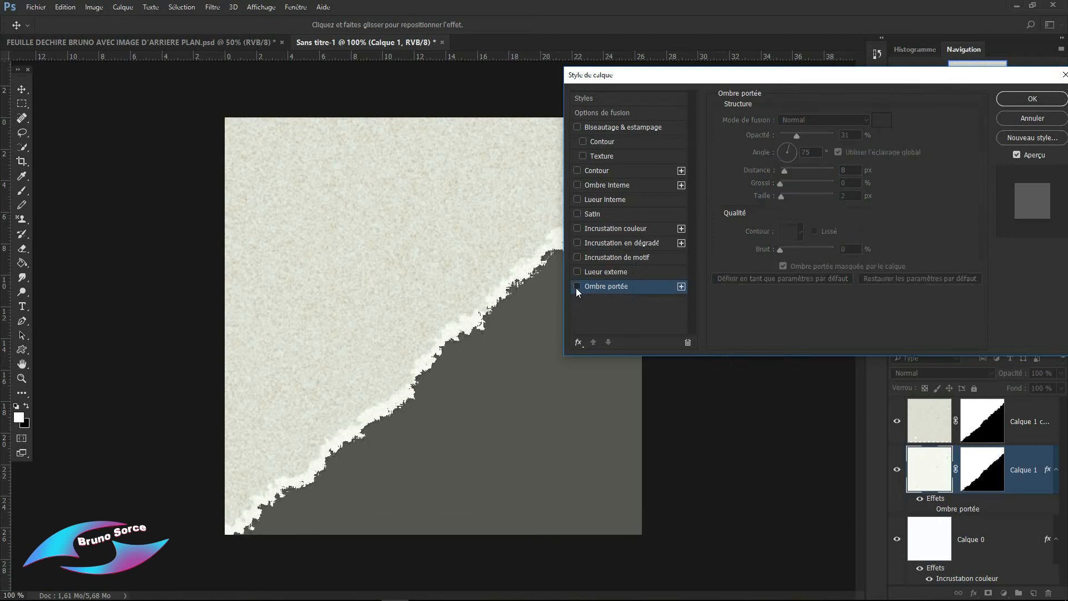
left_click(577, 287)
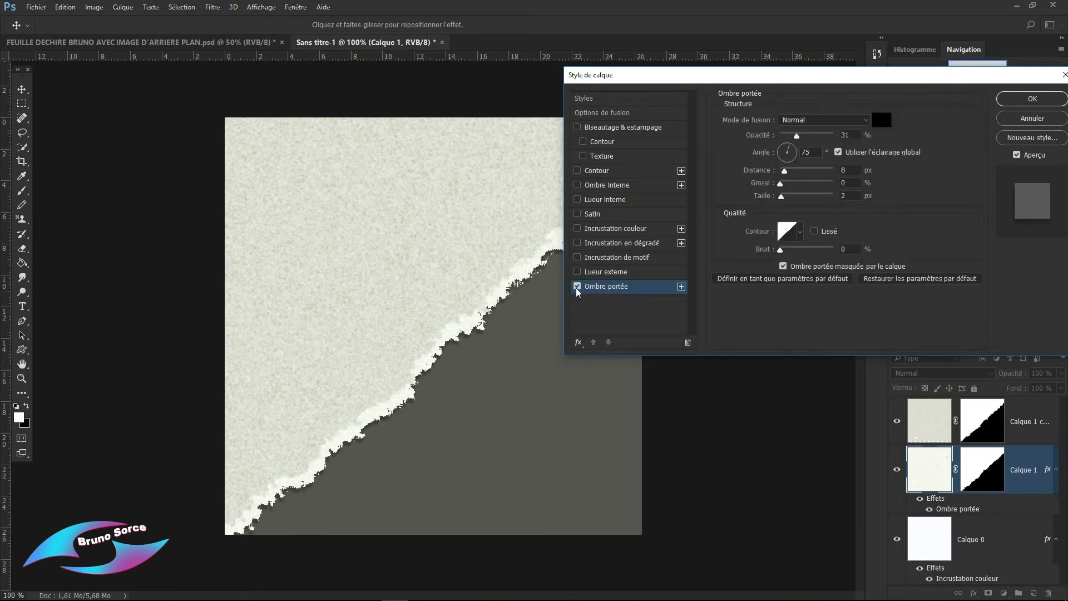
left_click(1032, 99)
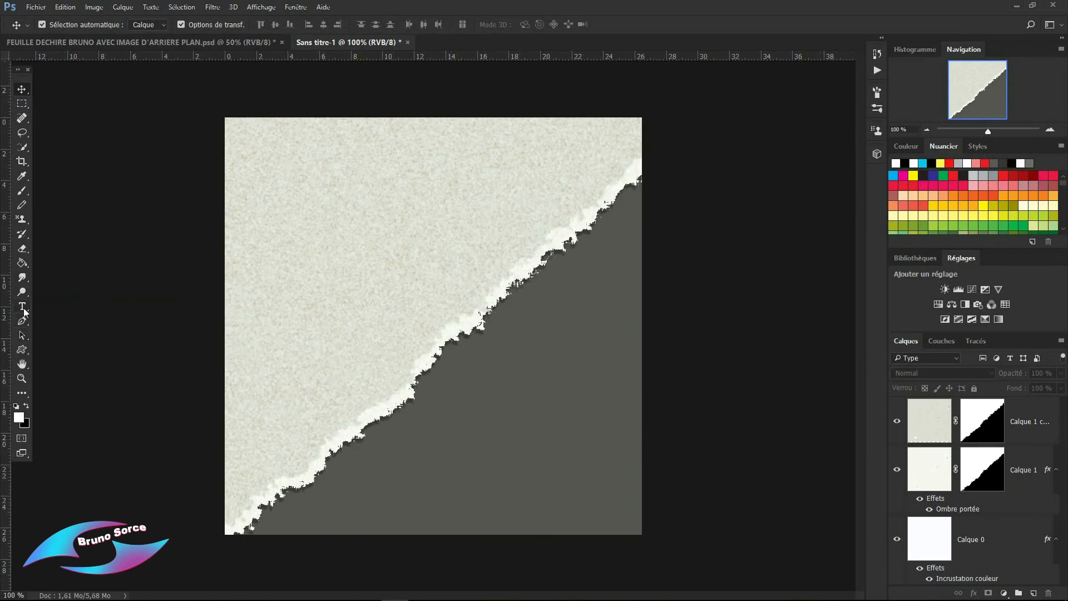
- Add 30 px Arial Black horizontal text with one word per line: TUTORIEL, the author's name, AVEC PHOTOSHOP CC 2017
left_click_drag(22, 309, 48, 305)
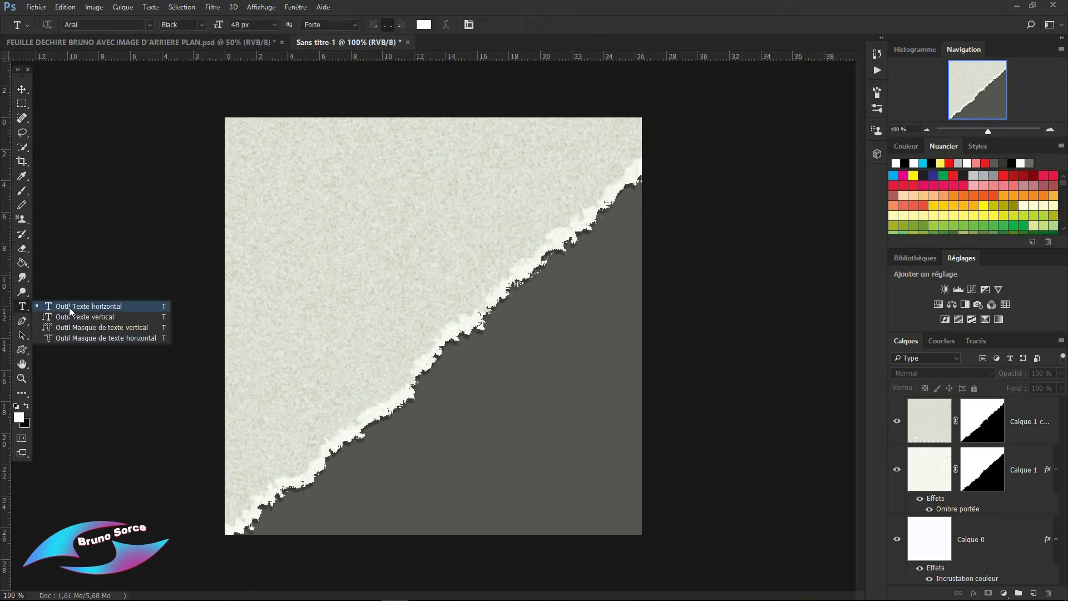
left_click(86, 306)
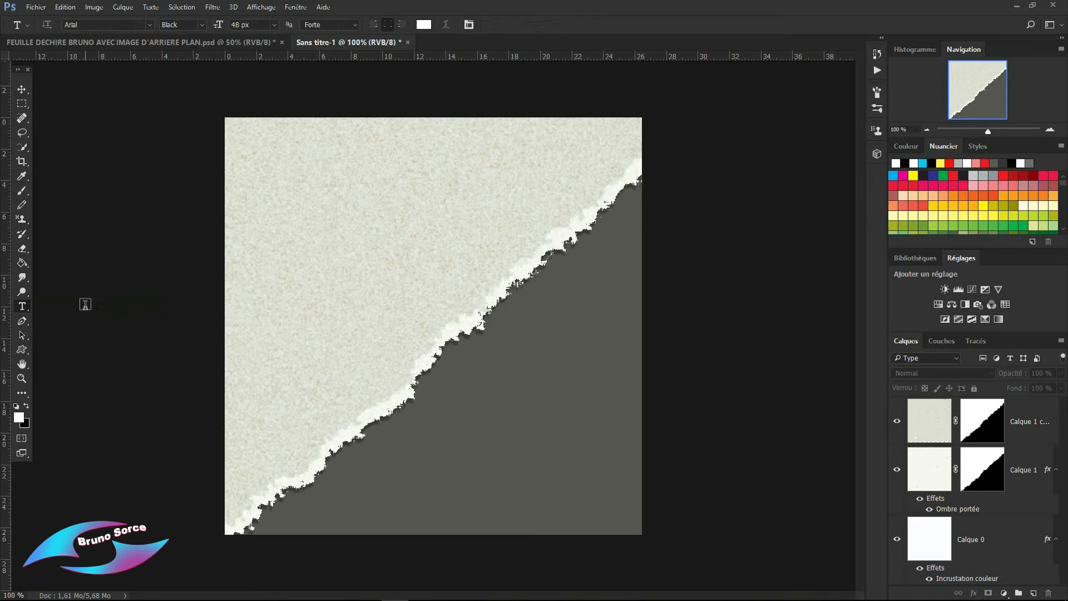
left_click(482, 200)
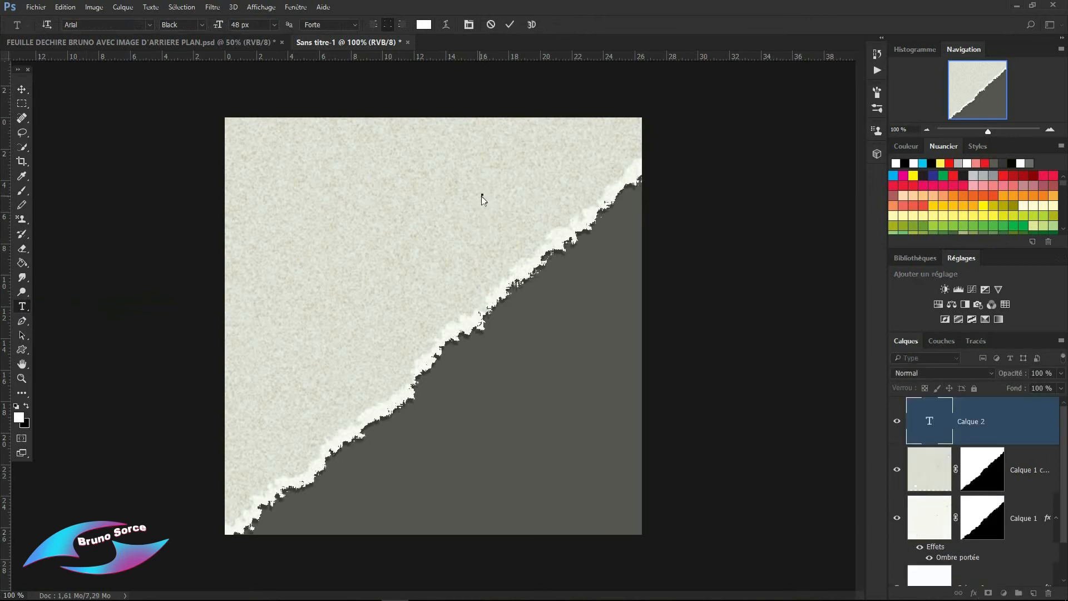
left_click(273, 25)
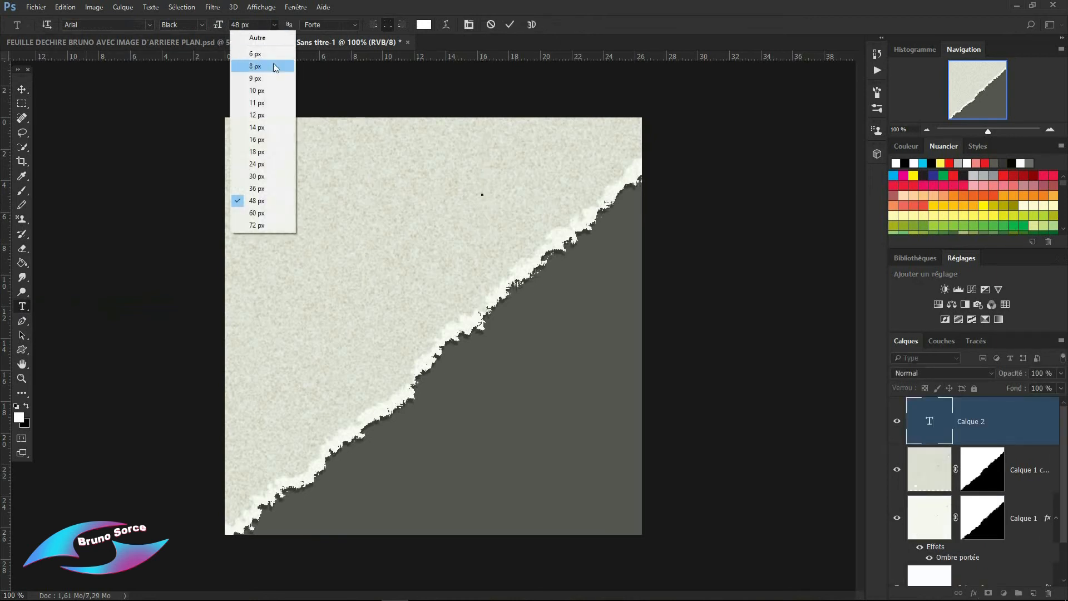
left_click(262, 176)
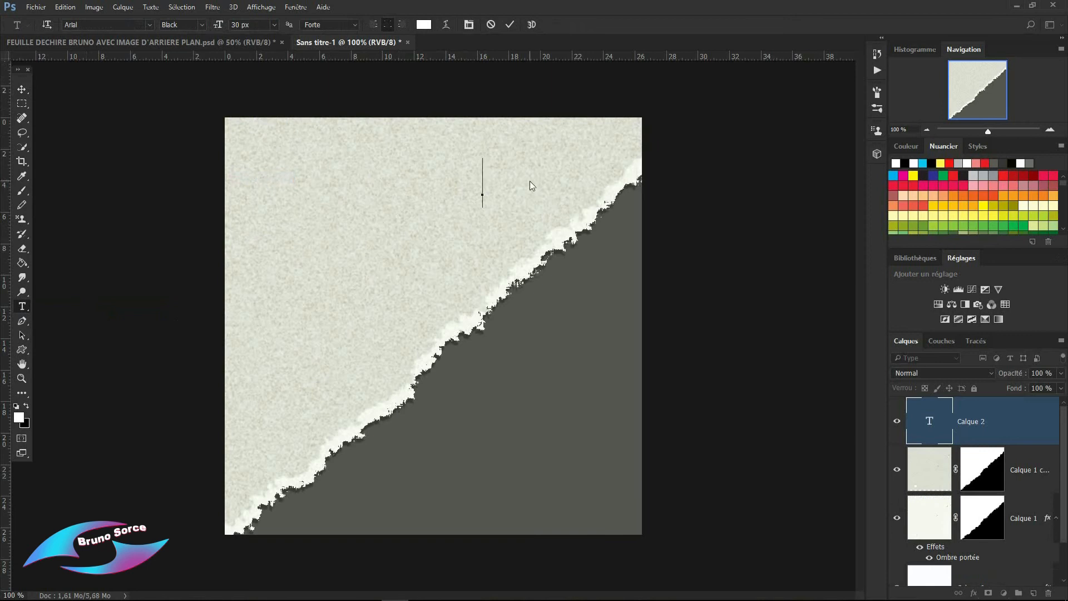
type("TUTORIEL")
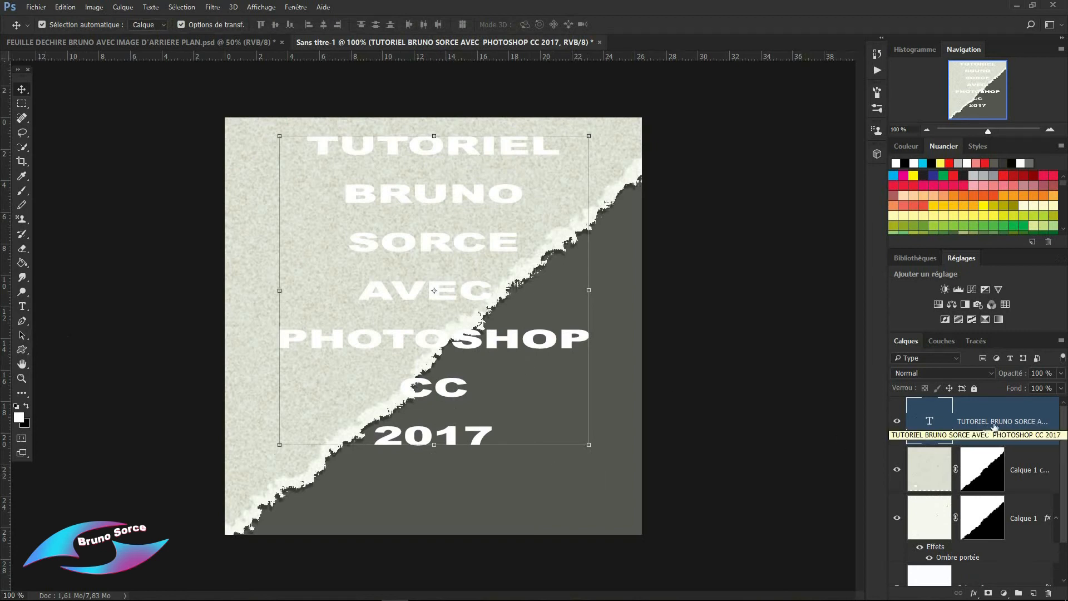
- Apply an Incrustation couleur of dark red 4d0417 to the text layer, leaving its Ombre portée off
double_click(1007, 405)
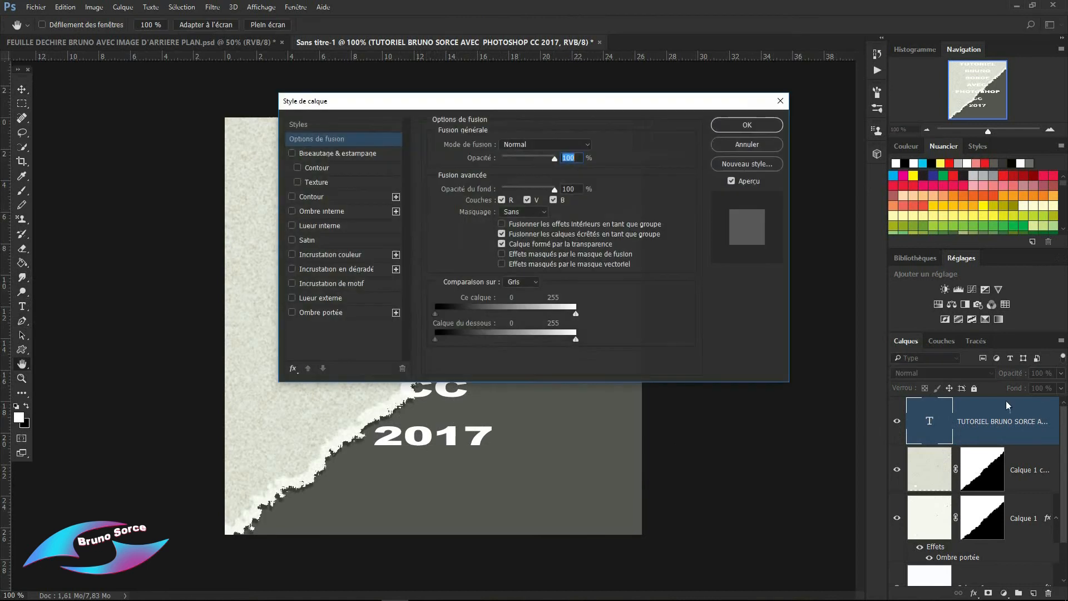
left_click_drag(444, 101, 716, 68)
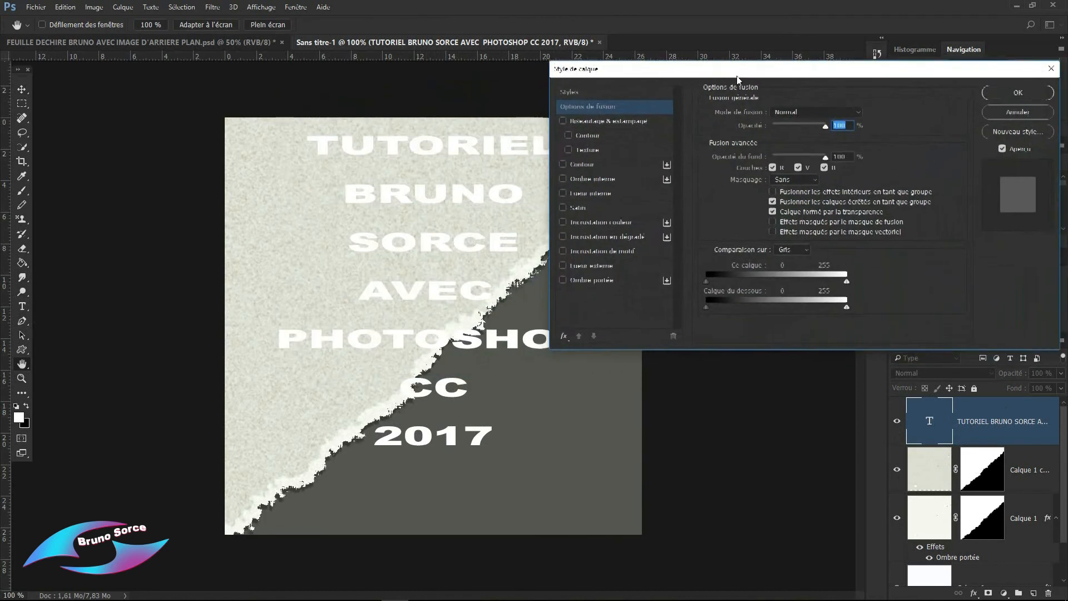
left_click(601, 221)
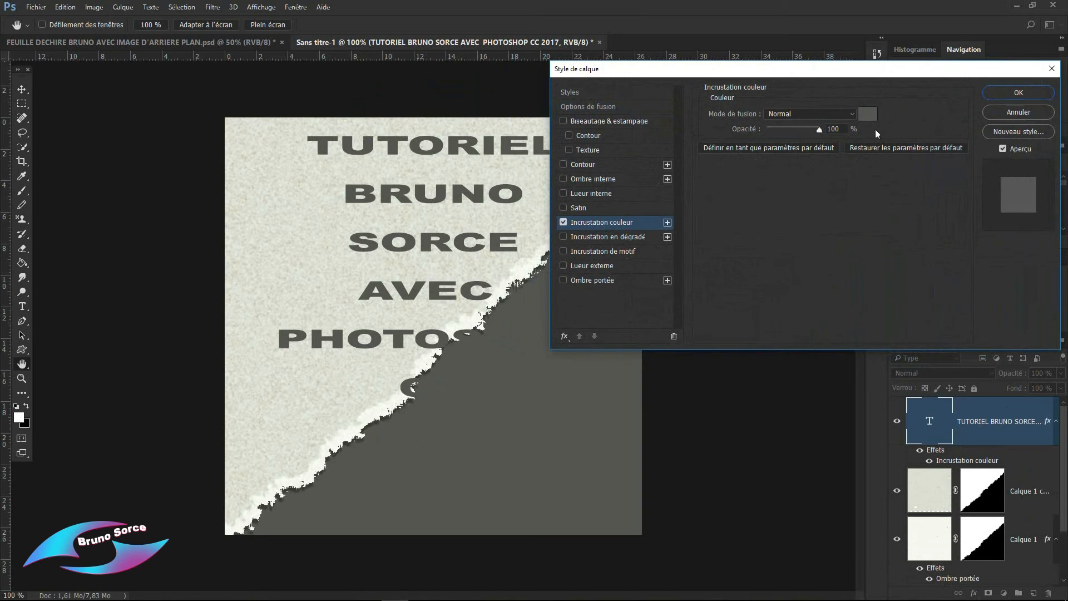
left_click(867, 114)
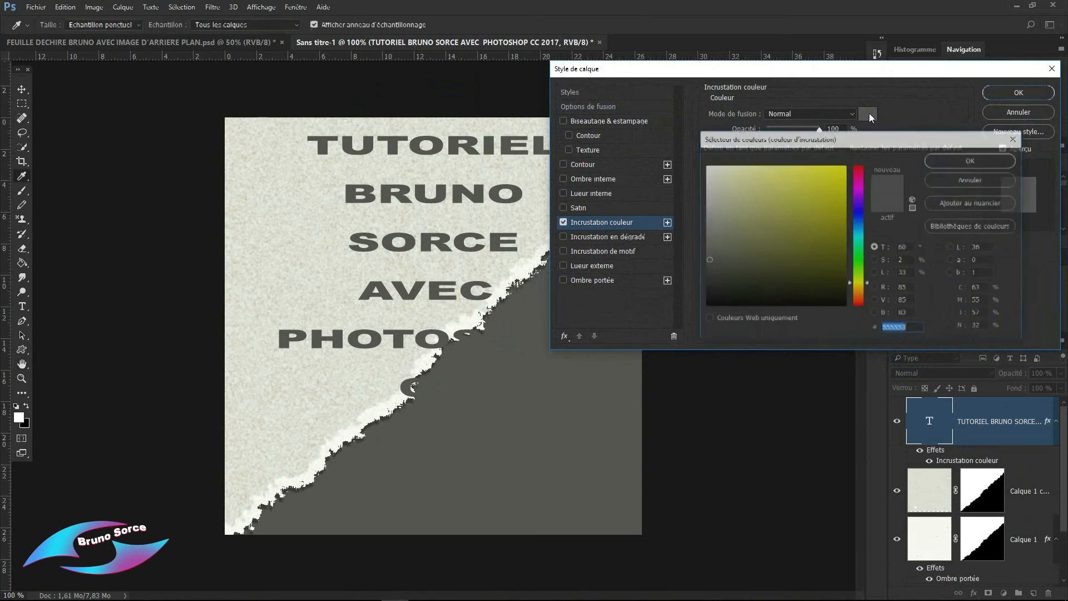
left_click(836, 221)
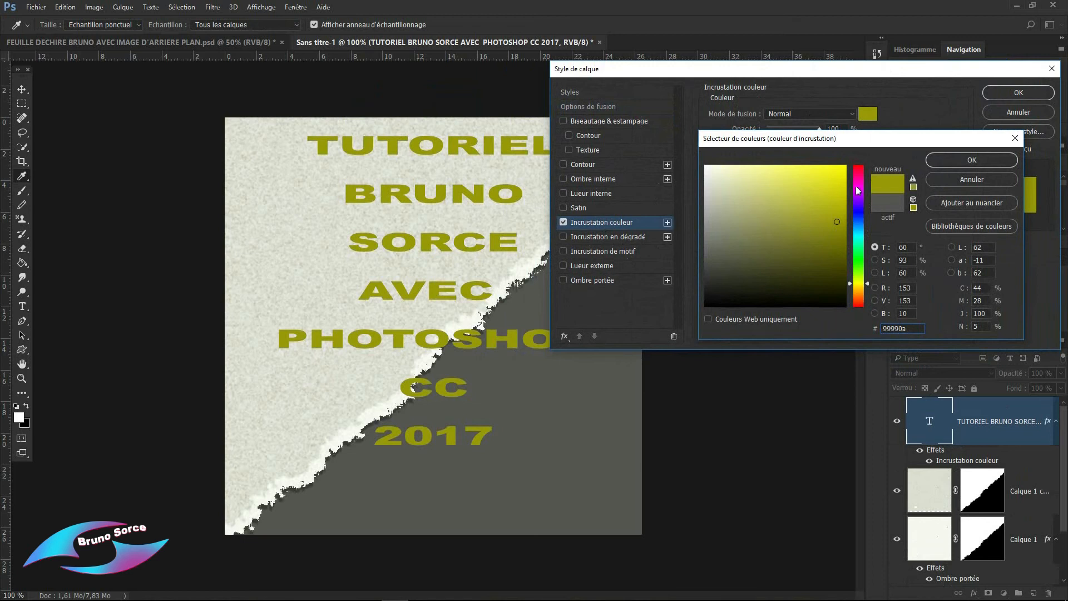
left_click(859, 171)
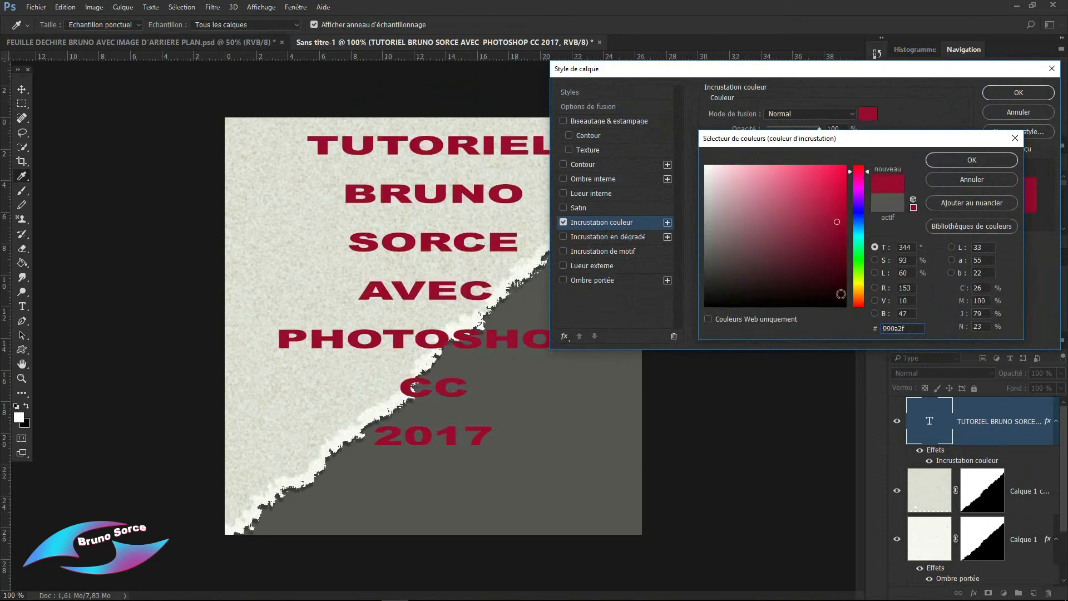
left_click(840, 263)
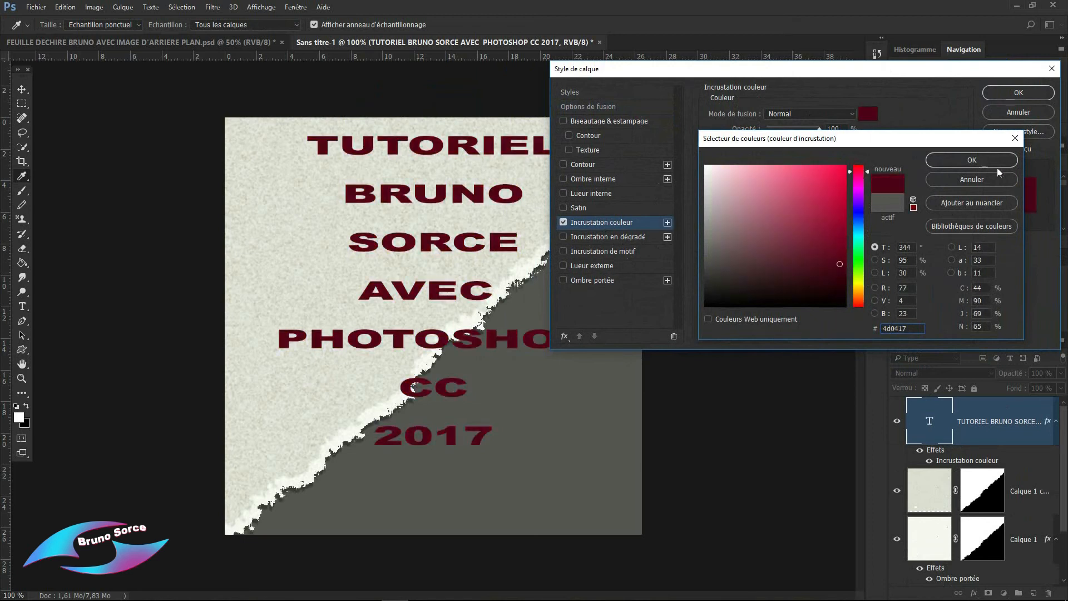
left_click(983, 161)
left_click(592, 280)
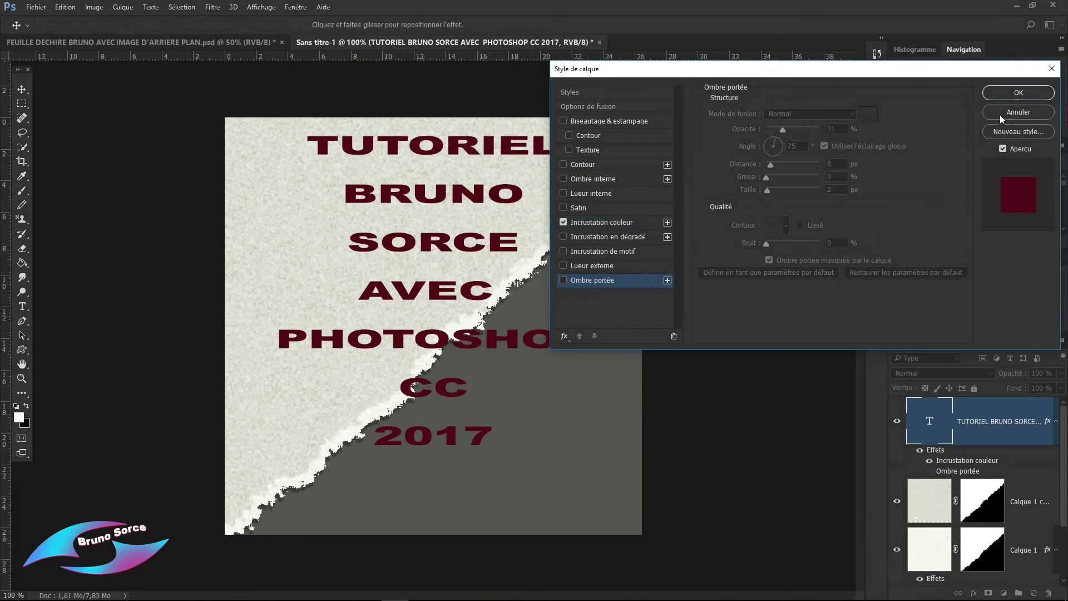
left_click(1018, 92)
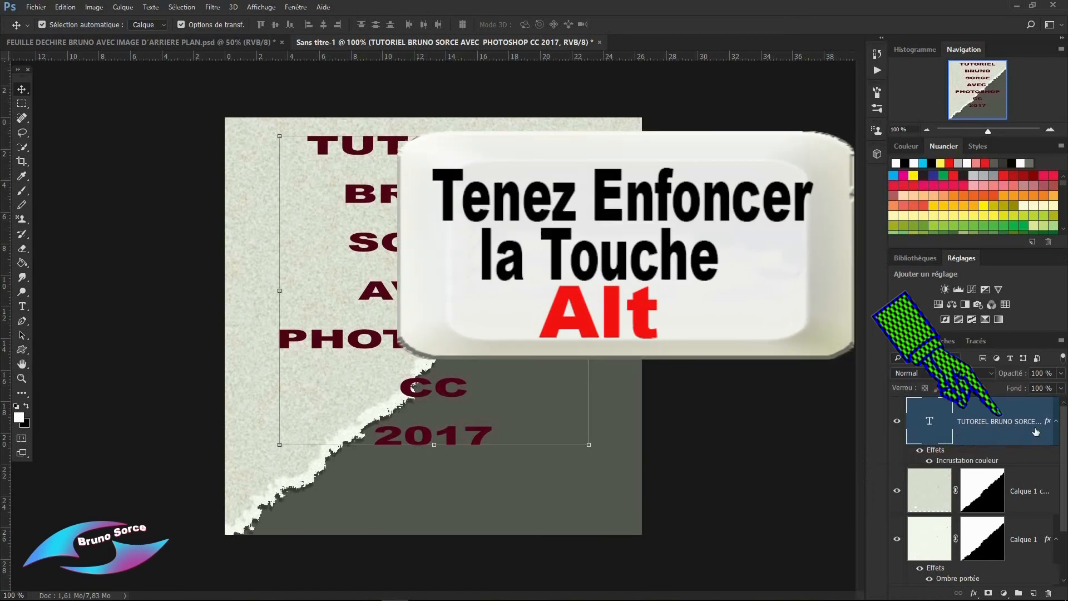
- Clip the text layer to Calque 1 copie and shift the text slightly down on the paper
left_click_drag(1037, 430, 1034, 462)
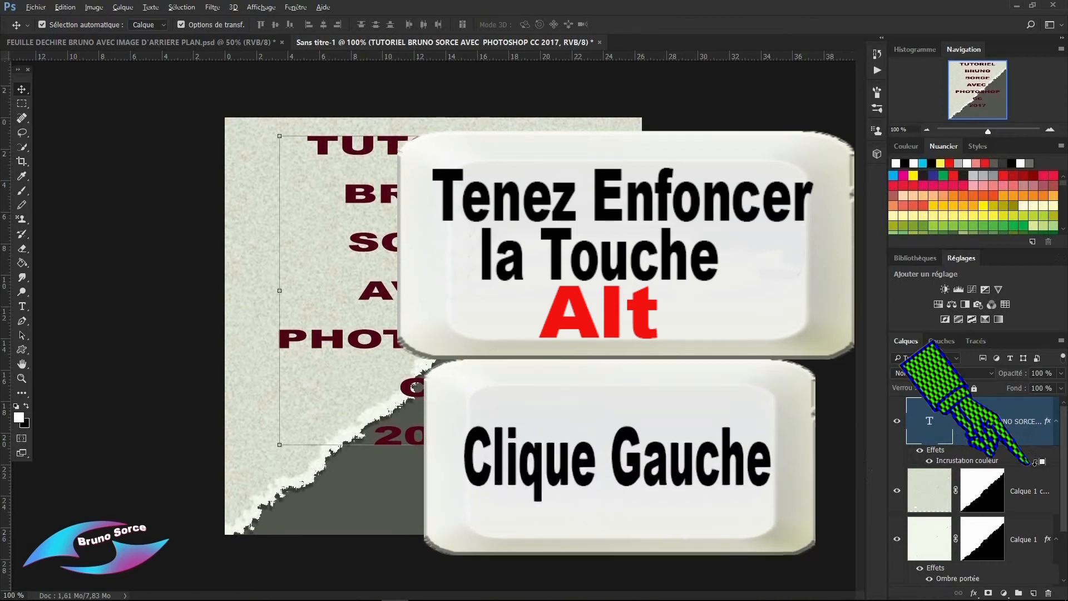
left_click(1034, 462, "alt")
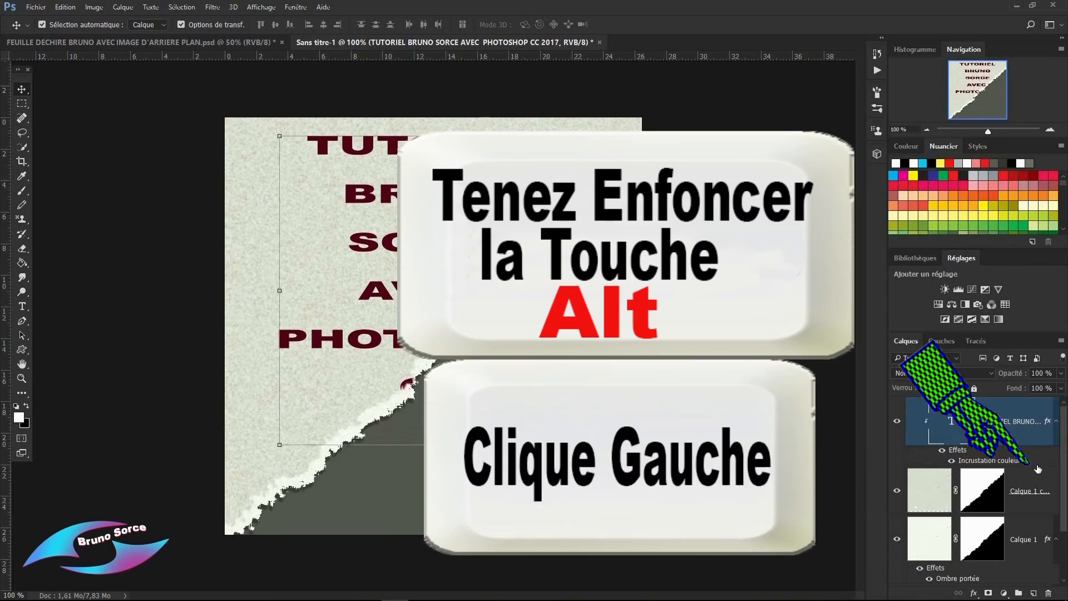
mouse_move(470, 198)
left_mouse_down()
mouse_move(455, 233)
mouse_move(478, 253)
mouse_move(526, 251)
mouse_move(468, 212)
left_mouse_up()
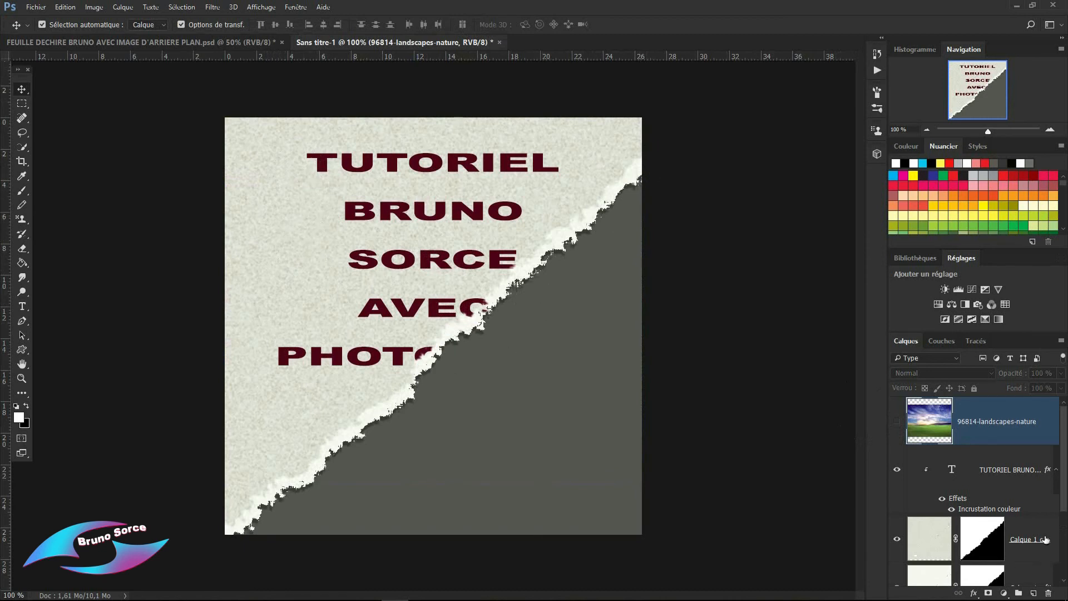
- Show the 96814-landscapes-nature layer and scale it to about 121.6% wide and 133.2% high to cover the canvas
left_click(36, 8)
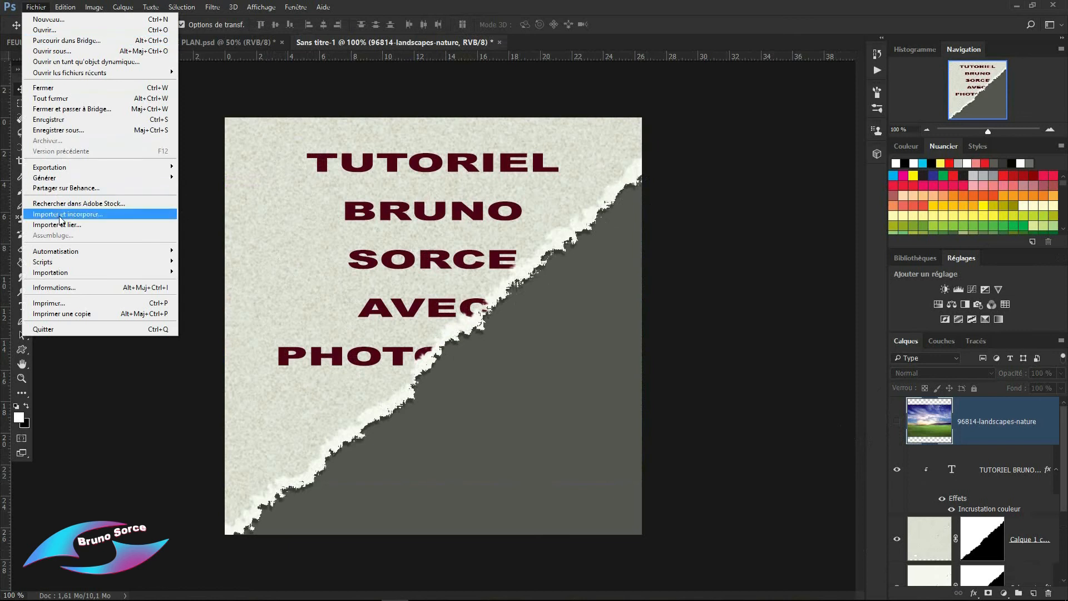
left_click(718, 346)
left_click(896, 421)
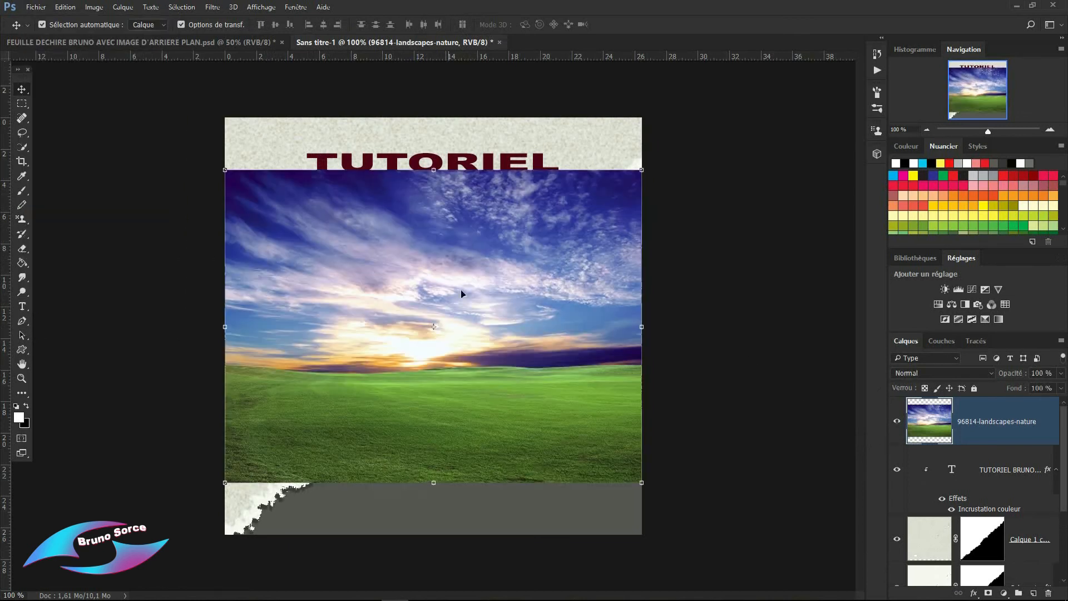
left_click_drag(224, 170, 195, 117)
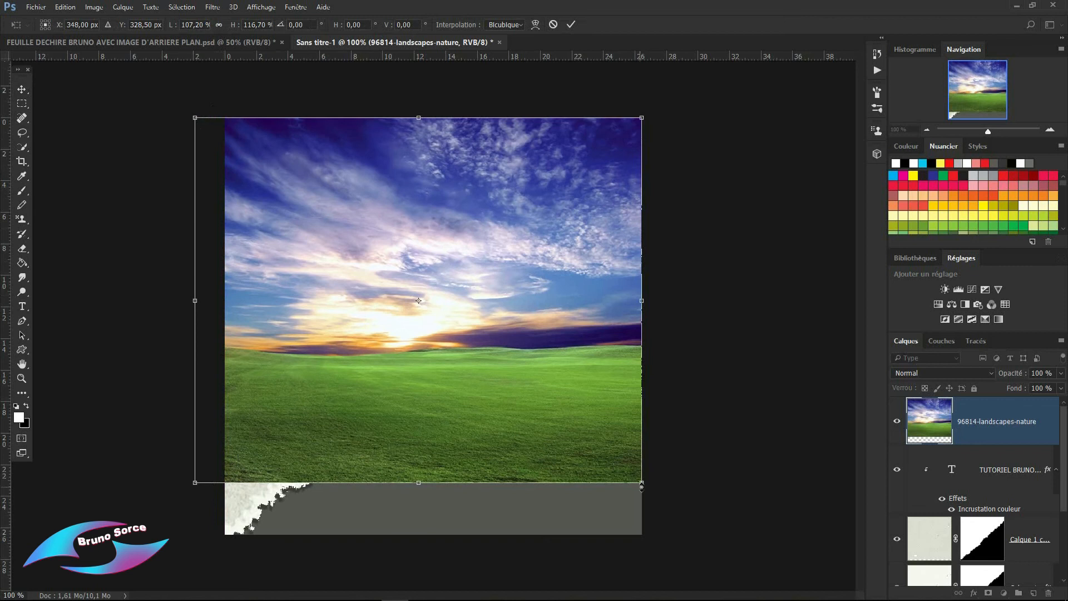
left_click_drag(195, 482, 135, 536)
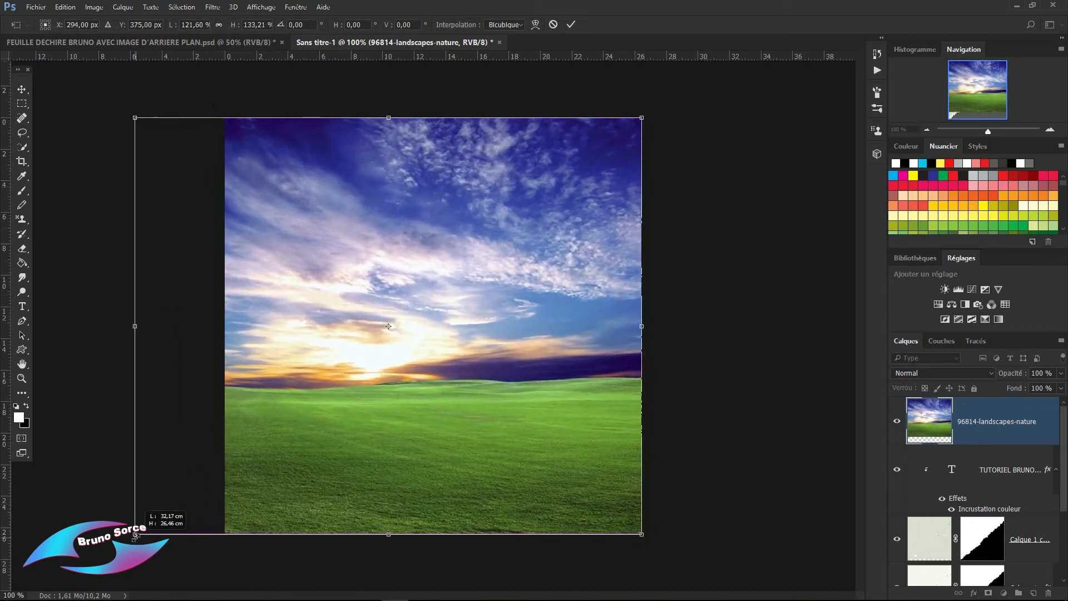
left_click(571, 24)
- Place the landscape layer beneath the text, clipped to Calque 1 copie, and nudge the torn paper edge slightly up
left_click_drag(1003, 436, 1004, 510)
mouse_move(601, 147)
left_mouse_down()
mouse_move(586, 181)
mouse_move(615, 143)
left_mouse_up()
scroll(890, 511, "down", 3)
left_click(890, 511)
scroll(1053, 508, "up", 3)
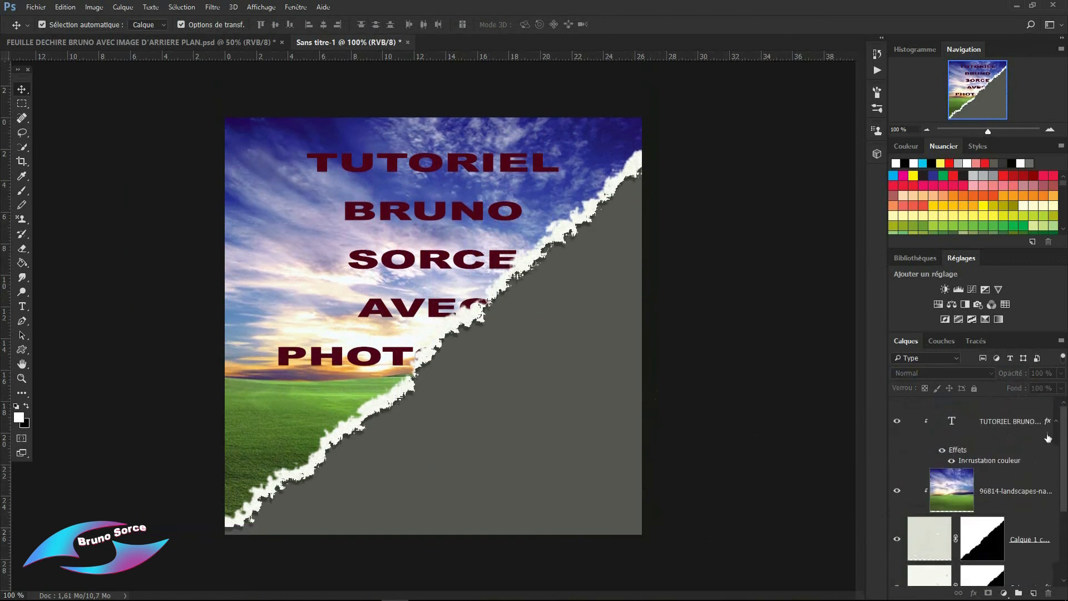
- Hide the text, landscape and Calque 0 layers to leave only the torn paper on a transparent background
left_click(897, 423)
left_click(897, 490)
scroll(1065, 483, "down", 1)
mouse_move(1065, 482)
left_mouse_down()
mouse_move(1062, 545)
mouse_move(1062, 477)
left_mouse_up()
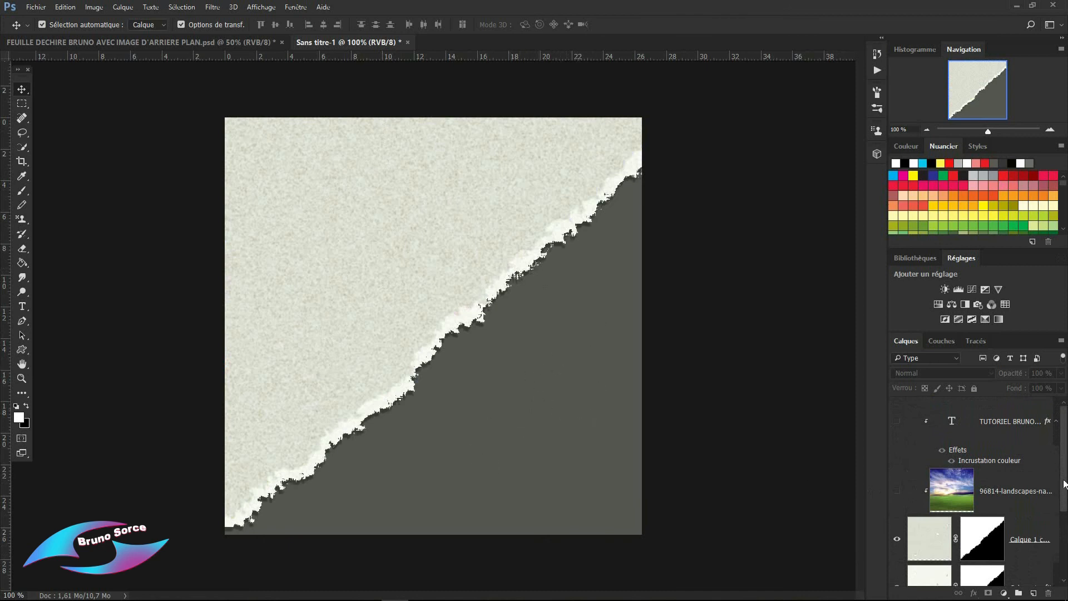
left_click_drag(1062, 479, 1066, 551)
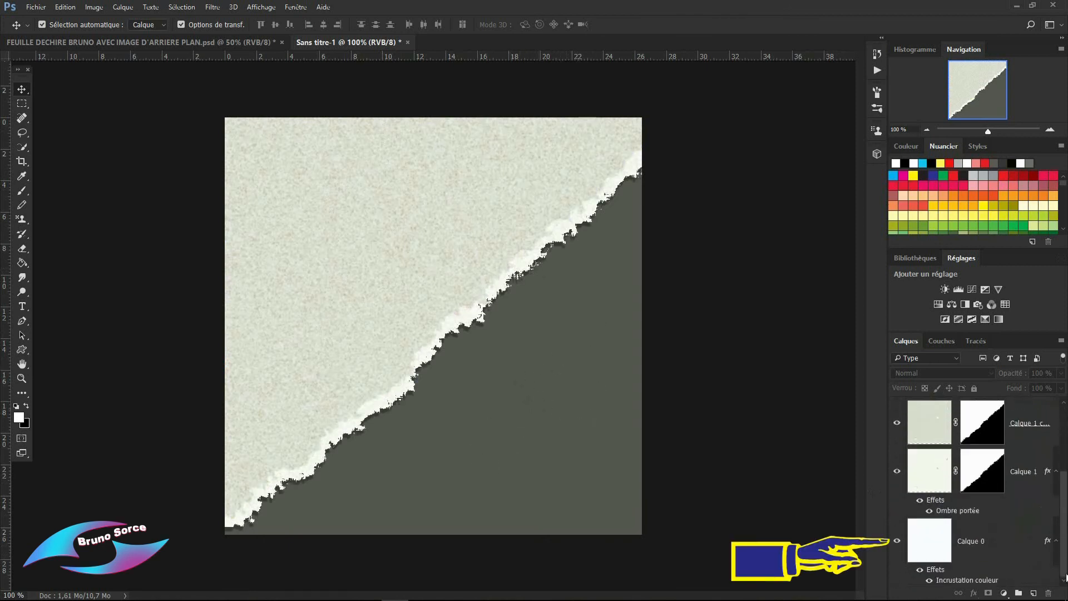
left_click(896, 545)
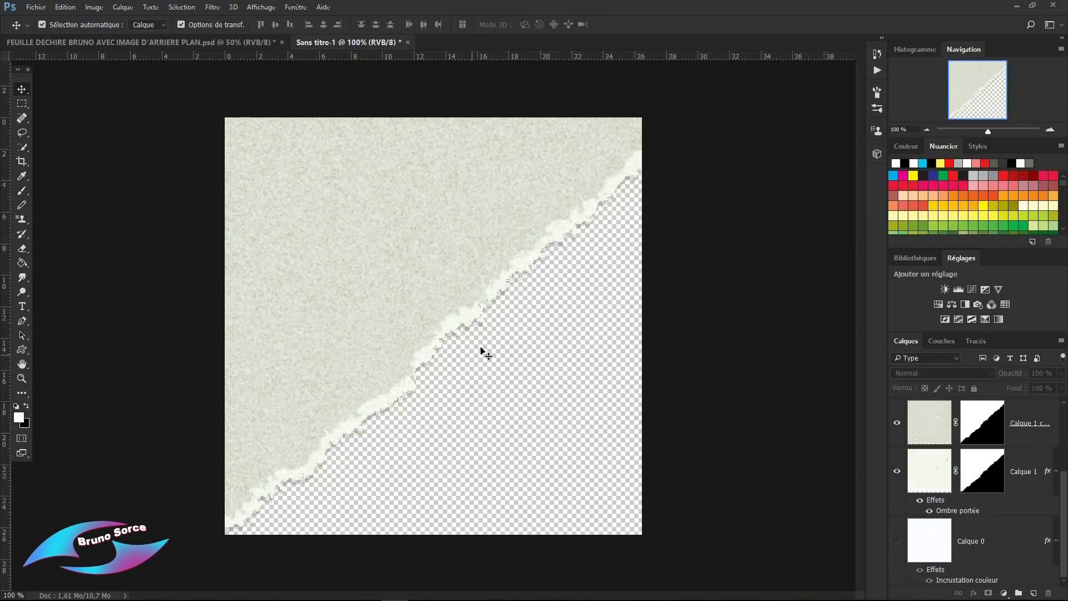
- Try to save the torn paper with its transparency as a PNG named Sans titre-1, declining to replace the existing file
left_click(34, 8)
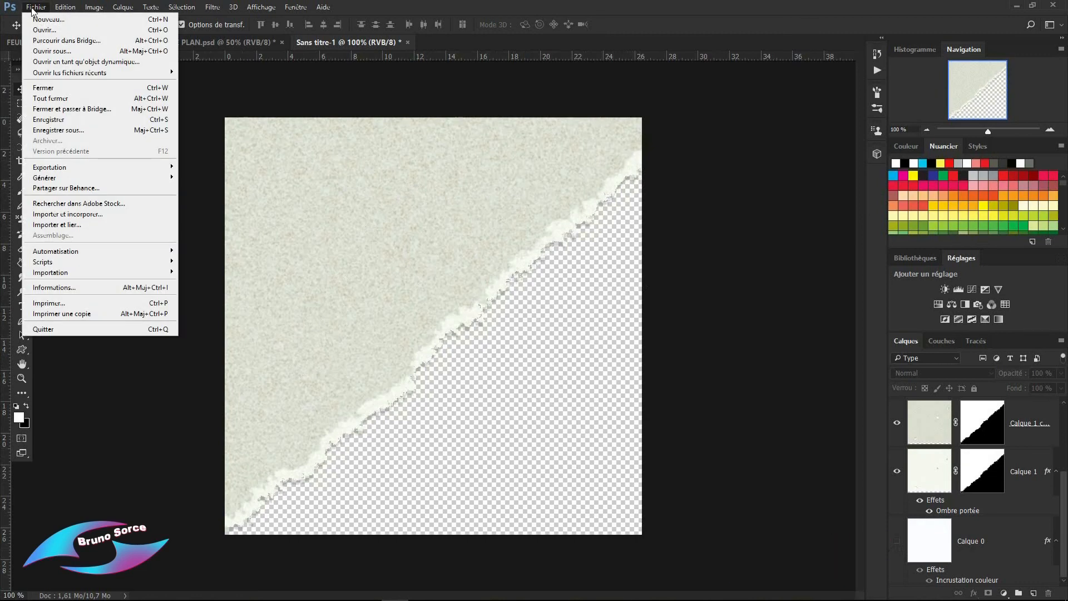
left_click(39, 131)
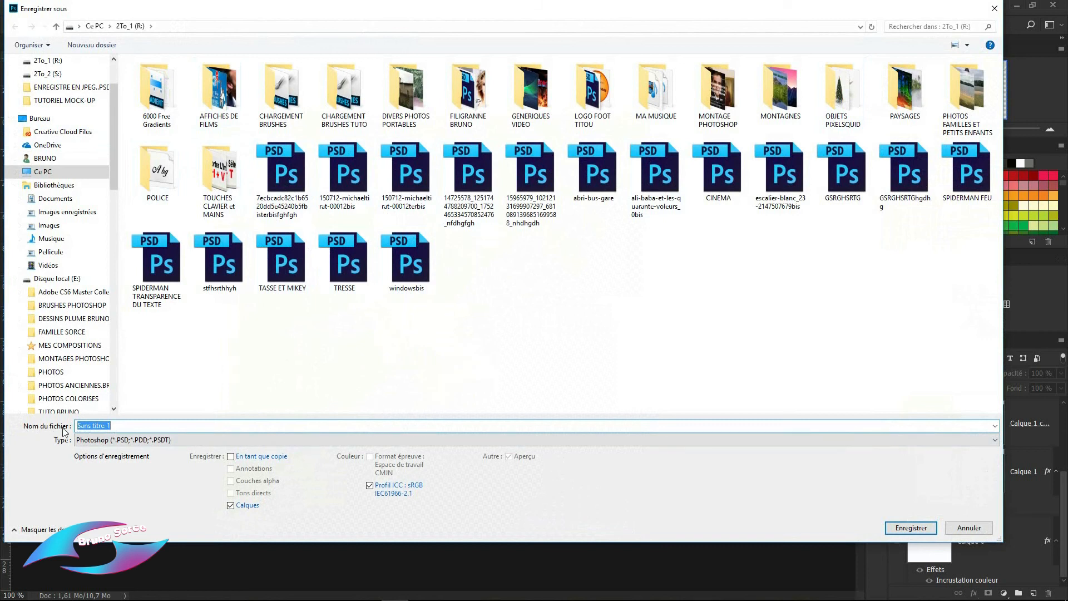
left_click(123, 441)
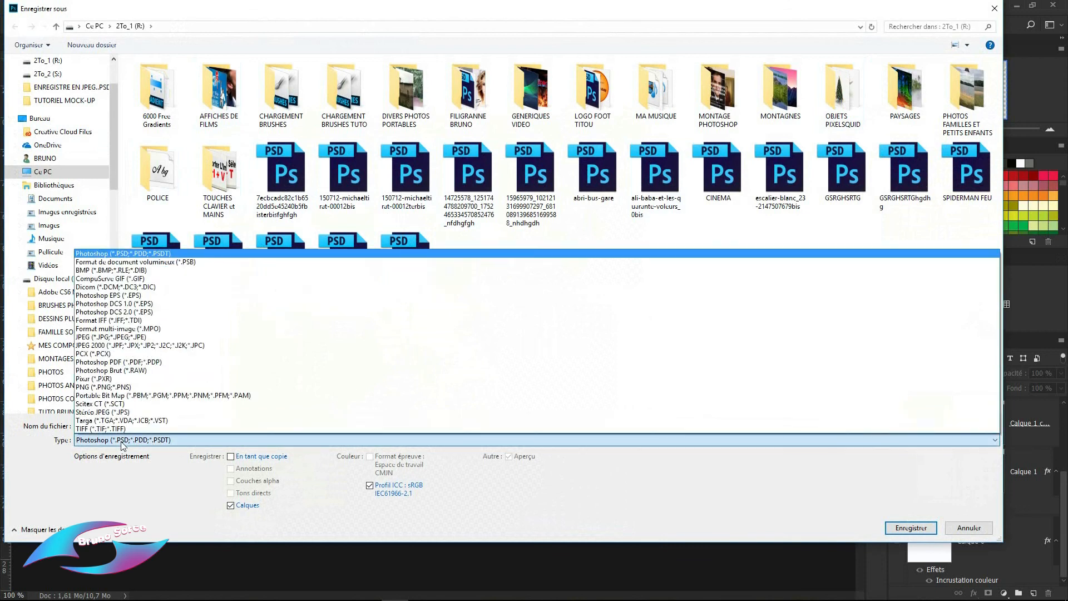
left_click(95, 388)
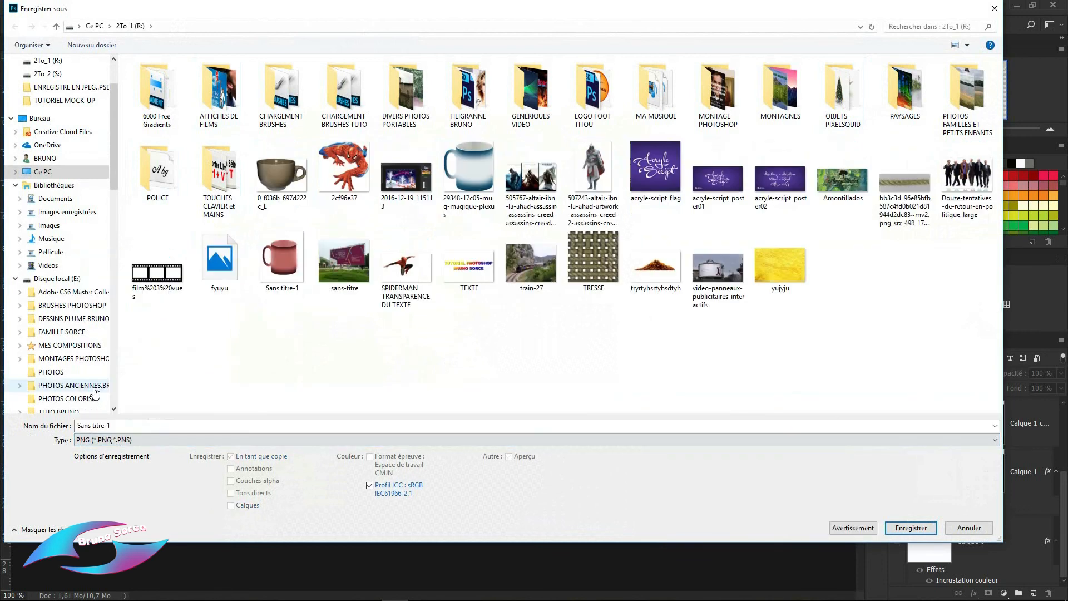
left_click(908, 528)
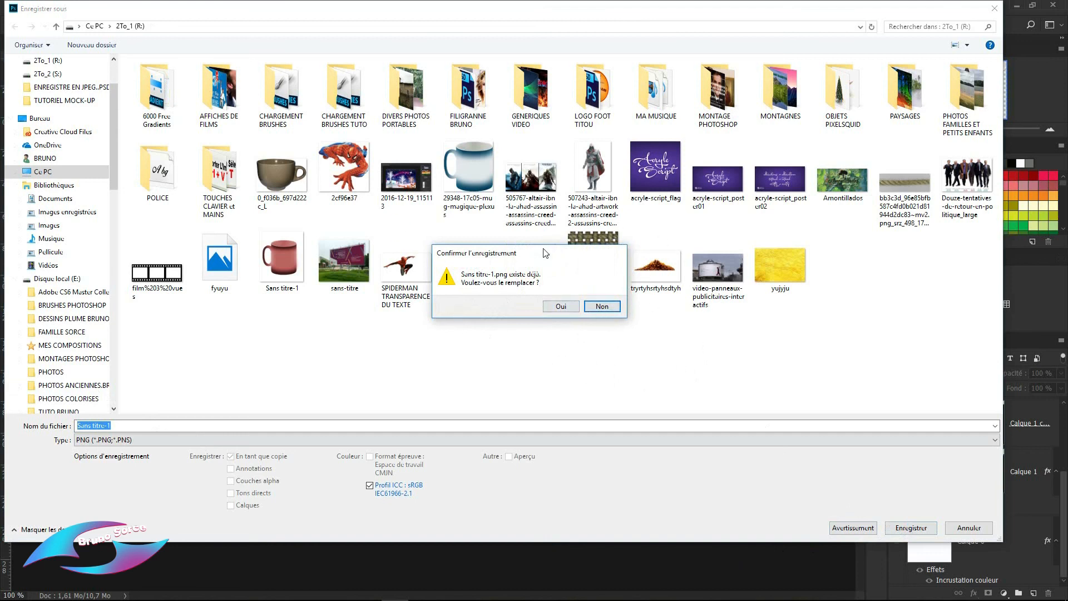
left_click(599, 306)
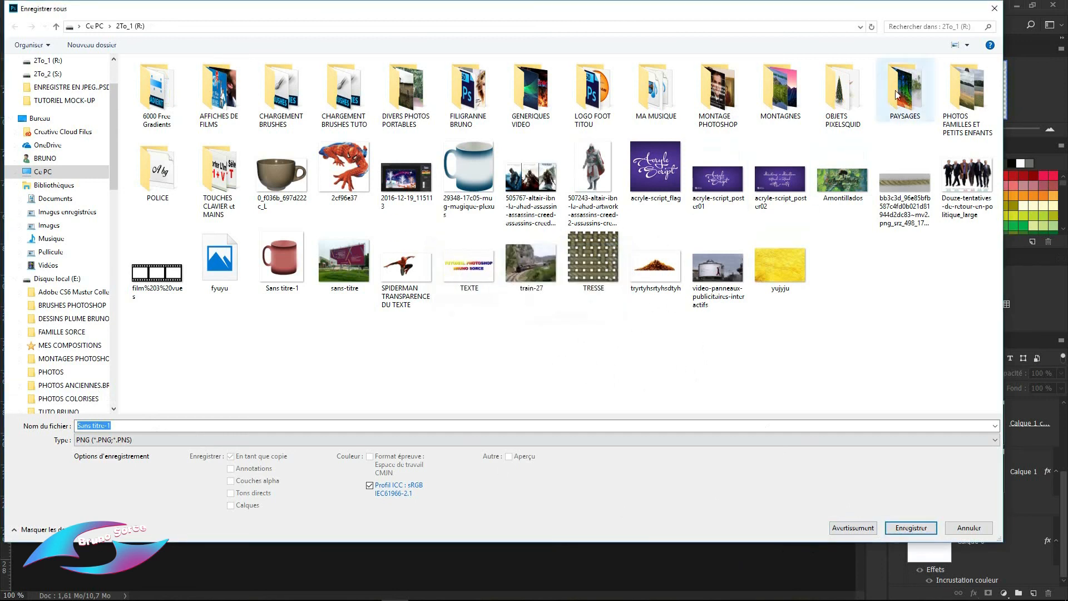
left_click(993, 8)
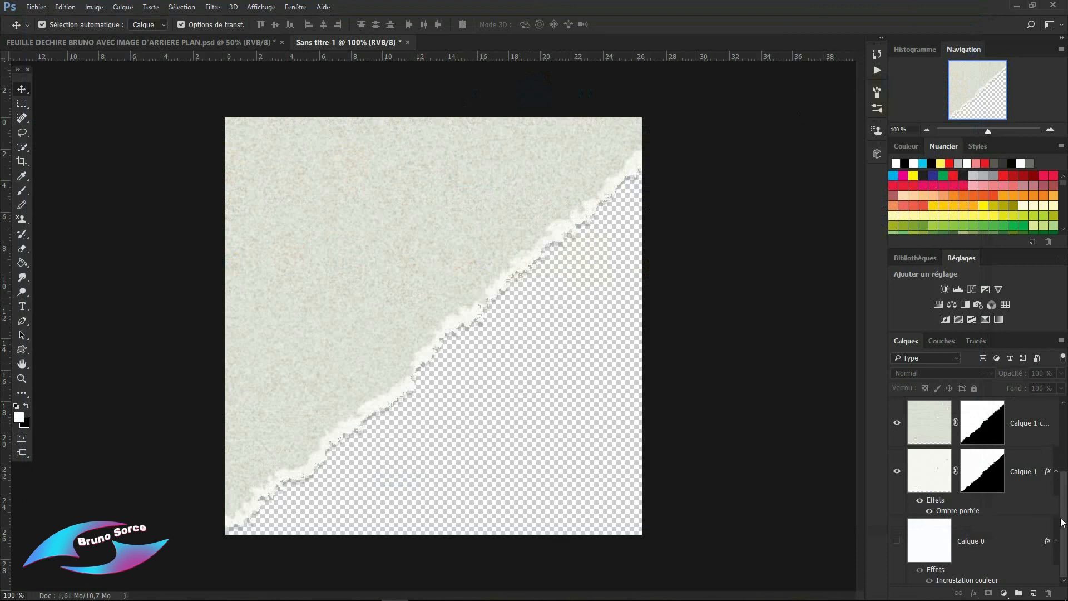
- Show the Calque 0, landscape and text layers again to restore the full composition
left_click(897, 540)
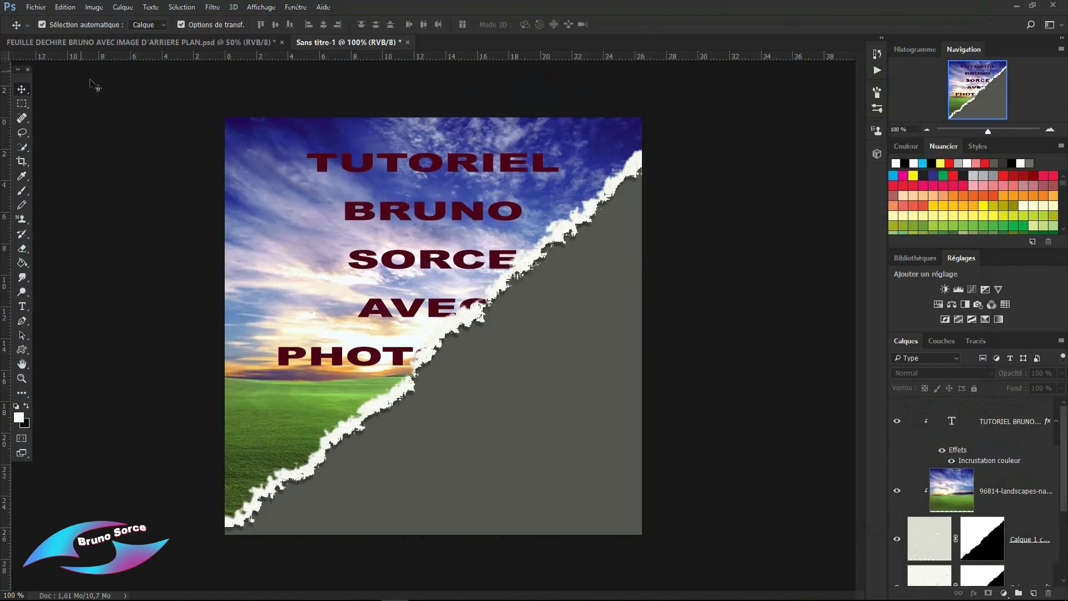
- Try to save the full composition as a layered Photoshop file named Sans titre-1, cancelling at the format options
left_click(36, 8)
left_click(48, 132)
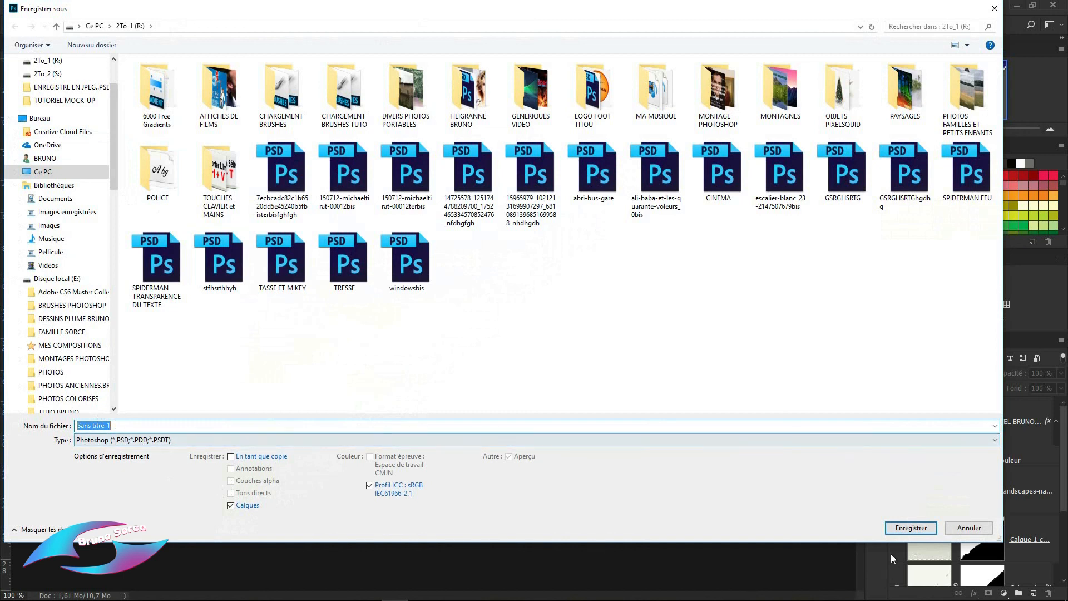
left_click(910, 529)
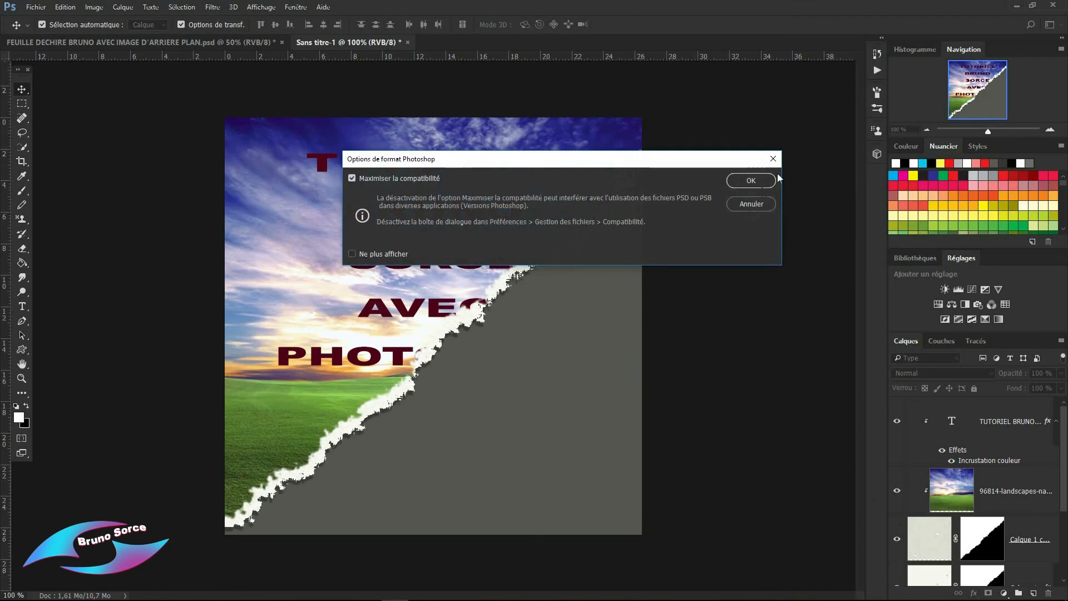
left_click(758, 205)
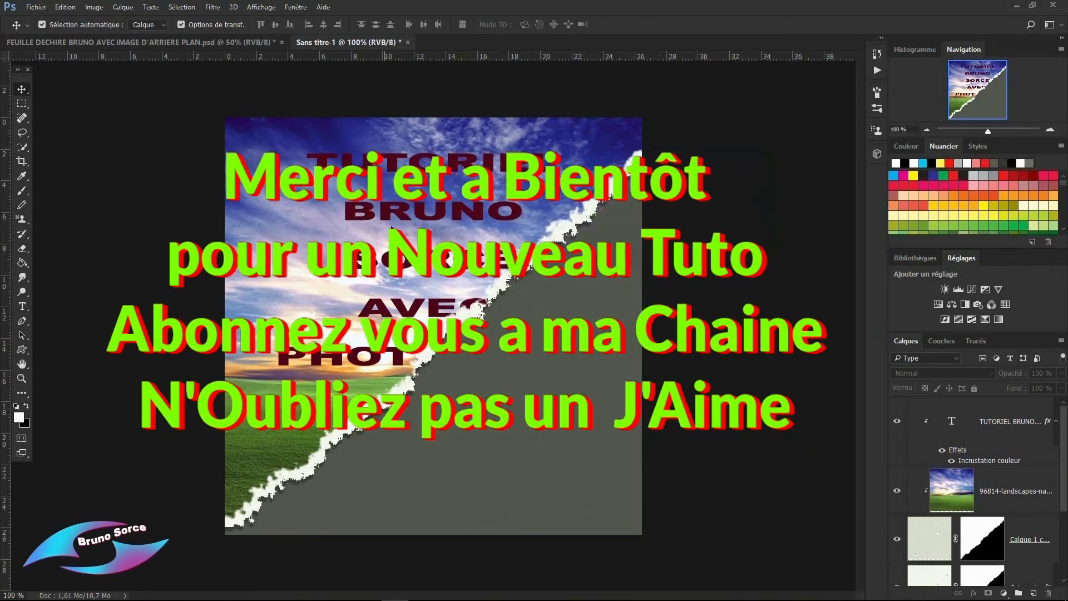
scroll(1063, 516, "down", 3)
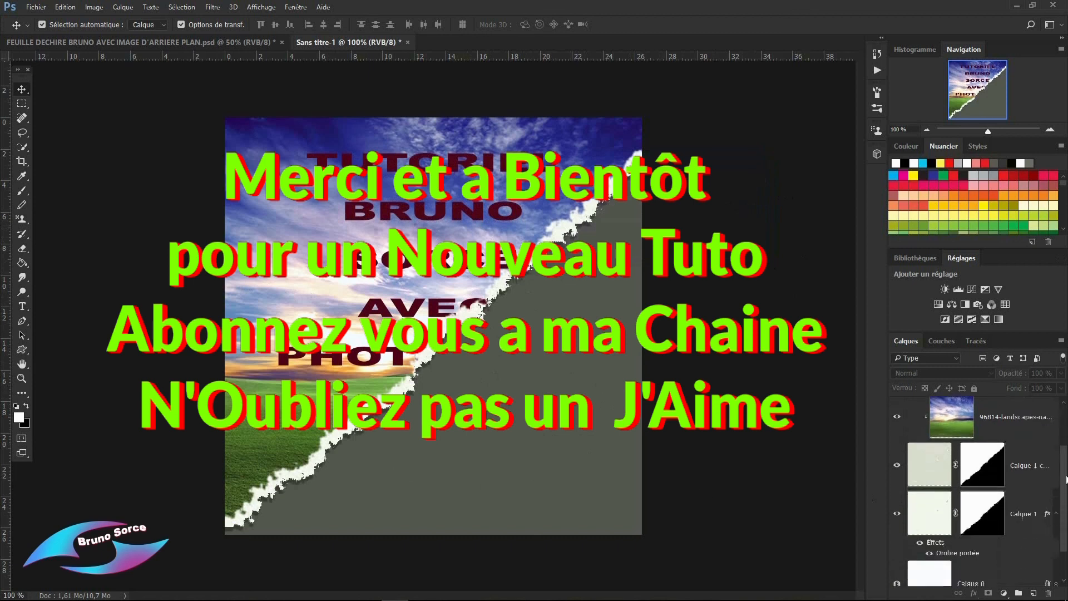